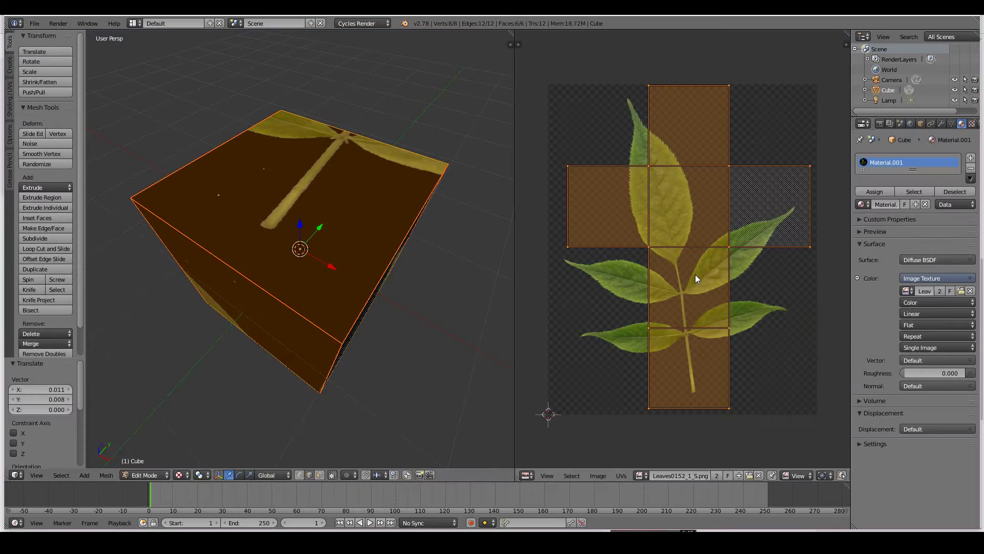
# Step: Shift the cube's UV layout slightly downward over the leaf image
pyautogui.scroll(-1, 696, 277)
pyautogui.scroll(1, 695, 278)
pyautogui.press('g')
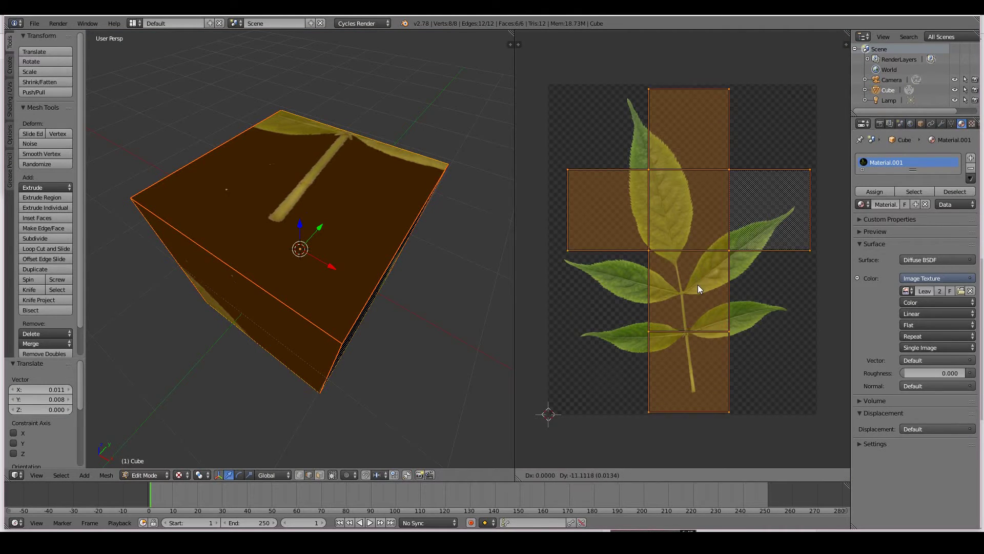
pyautogui.click(697, 285)
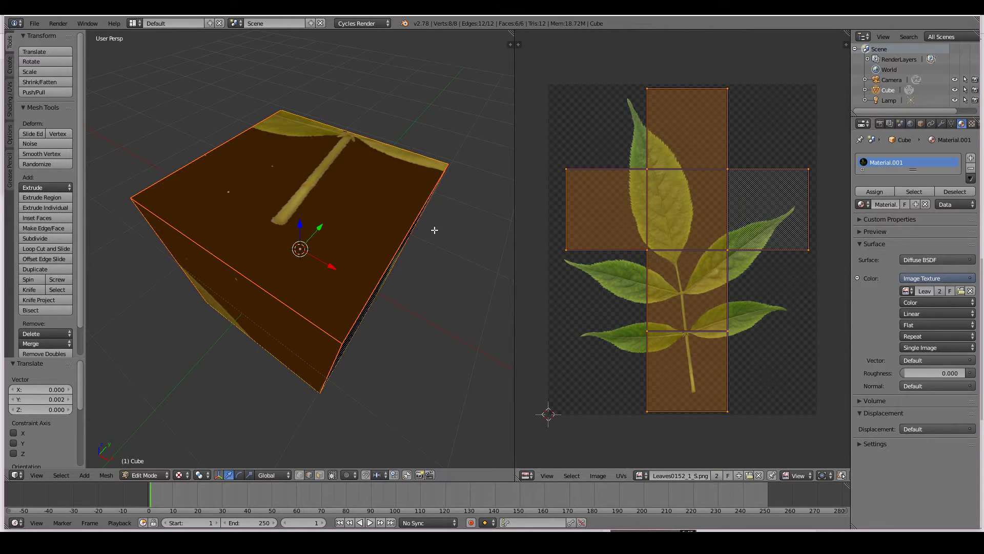
# Step: Switch the 3D viewport display to Solid shading
pyautogui.moveTo(309, 221); pyautogui.dragTo(362, 228, button='middle')
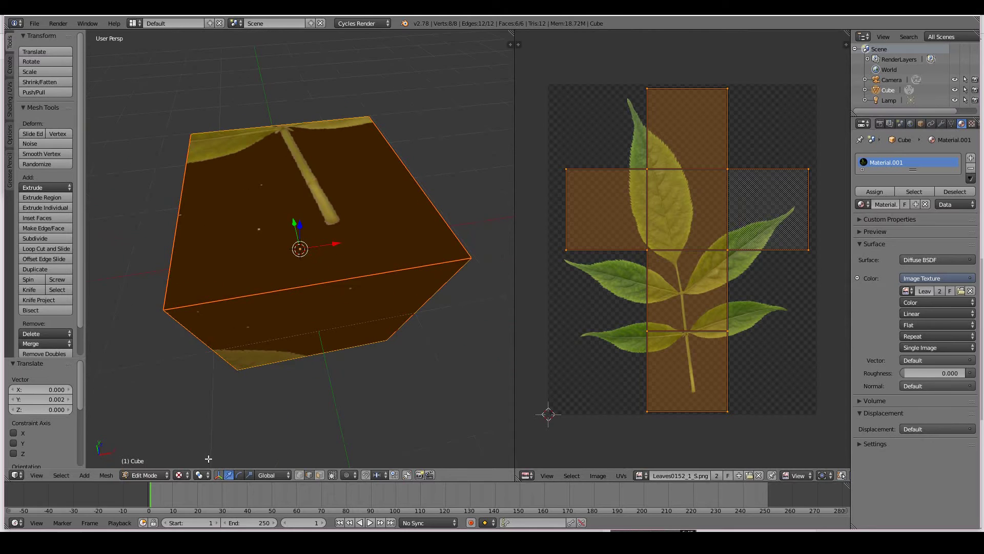
pyautogui.click(180, 475)
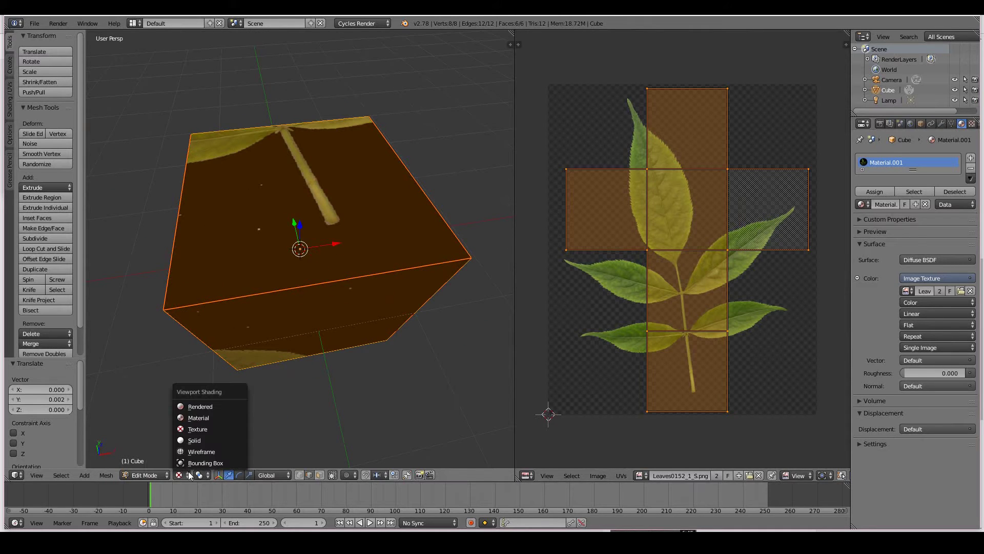
pyautogui.click(209, 437)
pyautogui.scroll(-3, 290, 293)
pyautogui.moveTo(289, 293); pyautogui.dragTo(248, 343, button='middle')
# Step: Leave Edit Mode and delete the whole cube object from the scene
pyautogui.press('x')
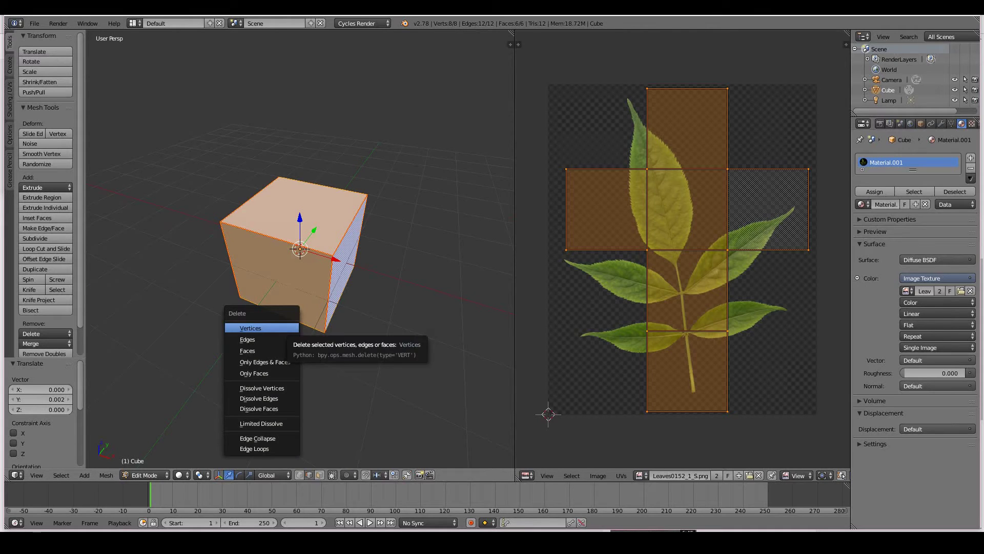
pyautogui.press('Escape')
pyautogui.press('Tab')
pyautogui.press('x')
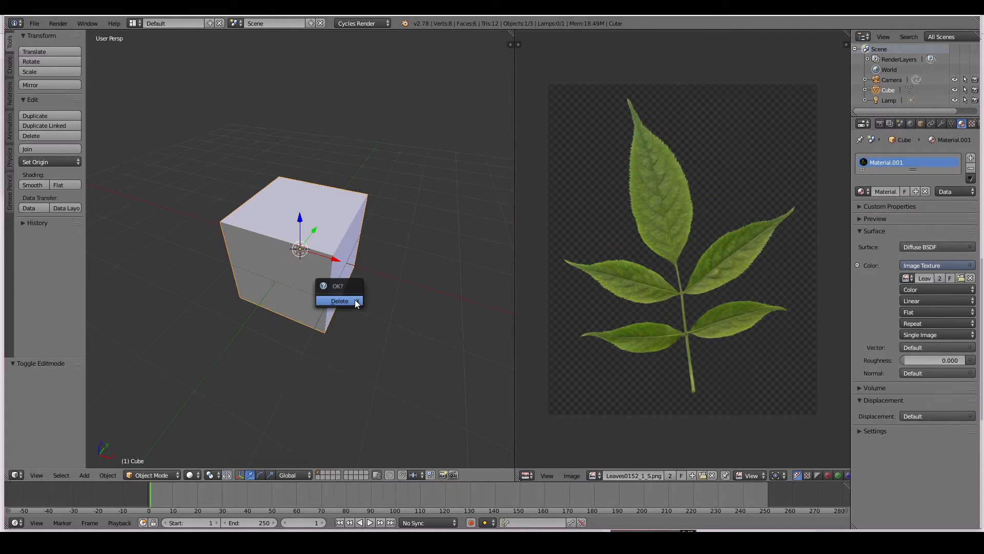
pyautogui.click(340, 301)
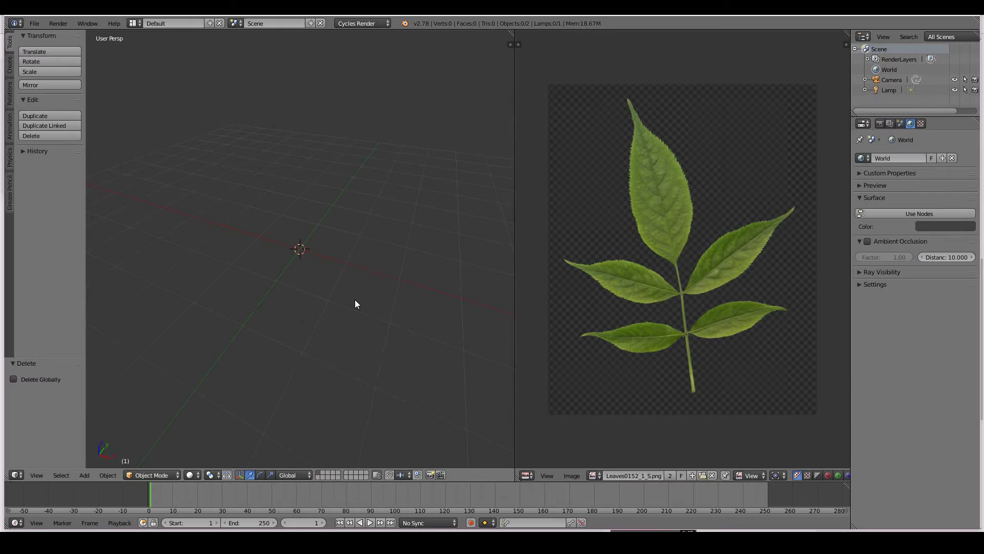
# Step: Add a mesh plane at the world origin
pyautogui.moveTo(328, 284)
pyautogui.mouseDown(button='middle')
pyautogui.moveTo(312, 293)
pyautogui.moveTo(330, 298)
pyautogui.mouseUp(button='middle')
pyautogui.hotkey('shift', 'a')
pyautogui.moveTo(326, 253)
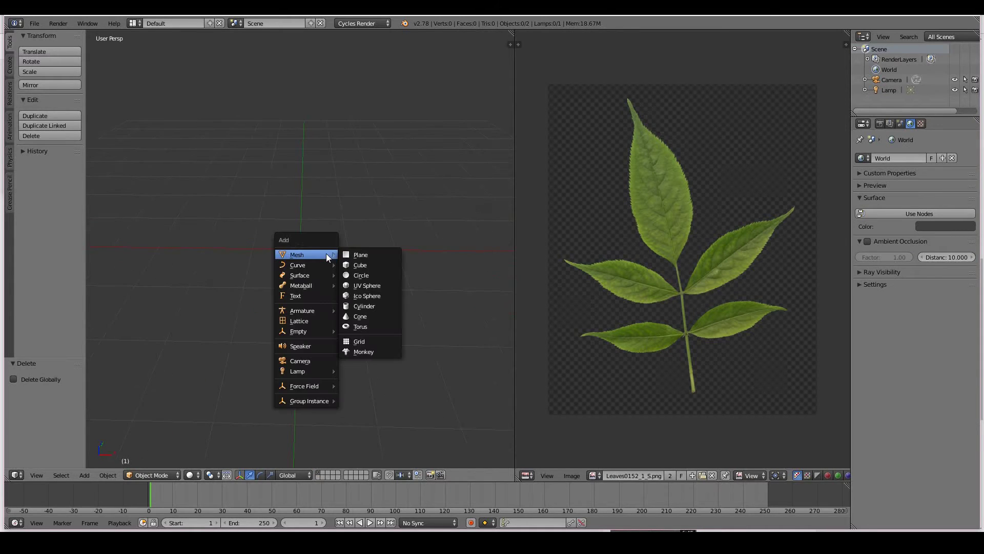
pyautogui.click(360, 255)
pyautogui.scroll(2, 358, 301)
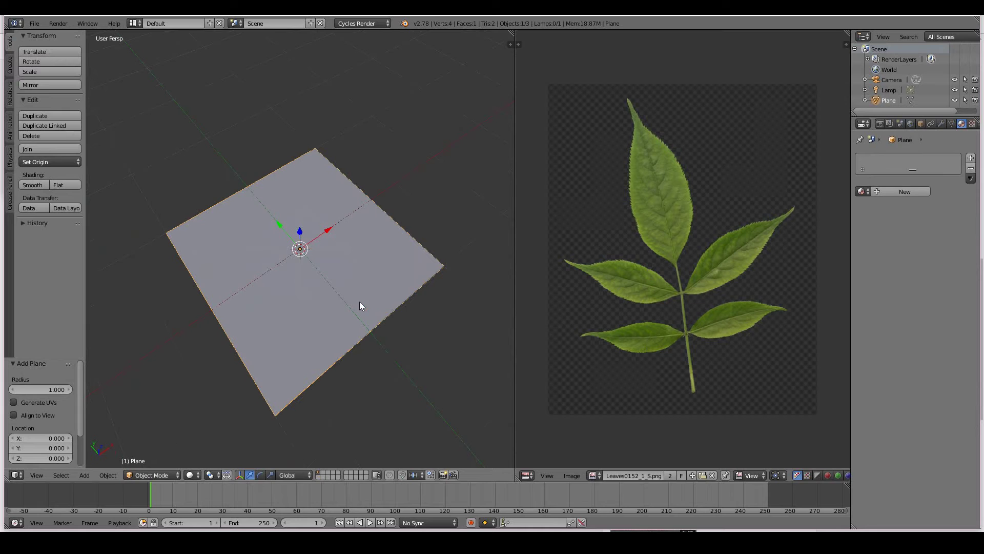
pyautogui.moveTo(382, 350); pyautogui.dragTo(289, 316, button='middle')
pyautogui.moveTo(411, 303); pyautogui.dragTo(352, 281, button='middle')
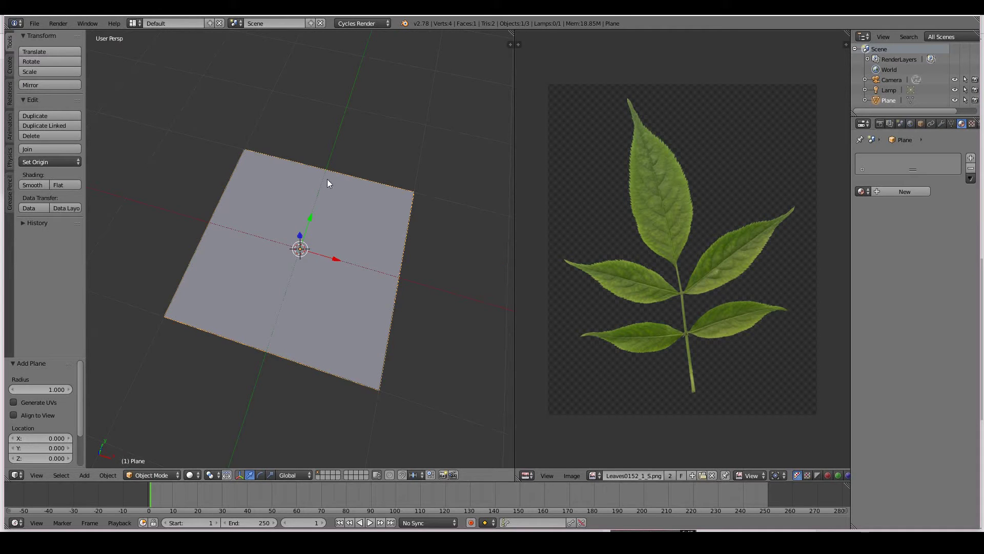
# Step: Scale the plane by 1.5 along Y and move it about 0.5 along Y so its lower edge meets the grid line
pyautogui.press('g')
pyautogui.press('y')
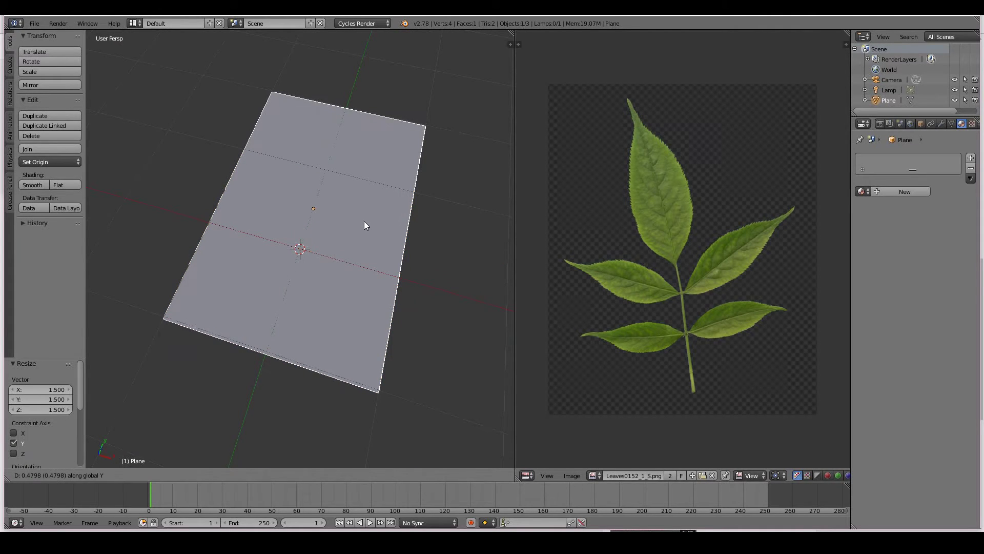
pyautogui.click(364, 221)
pyautogui.press('g')
pyautogui.press('y')
pyautogui.click(304, 246)
pyautogui.moveTo(304, 246); pyautogui.dragTo(370, 246, button='middle')
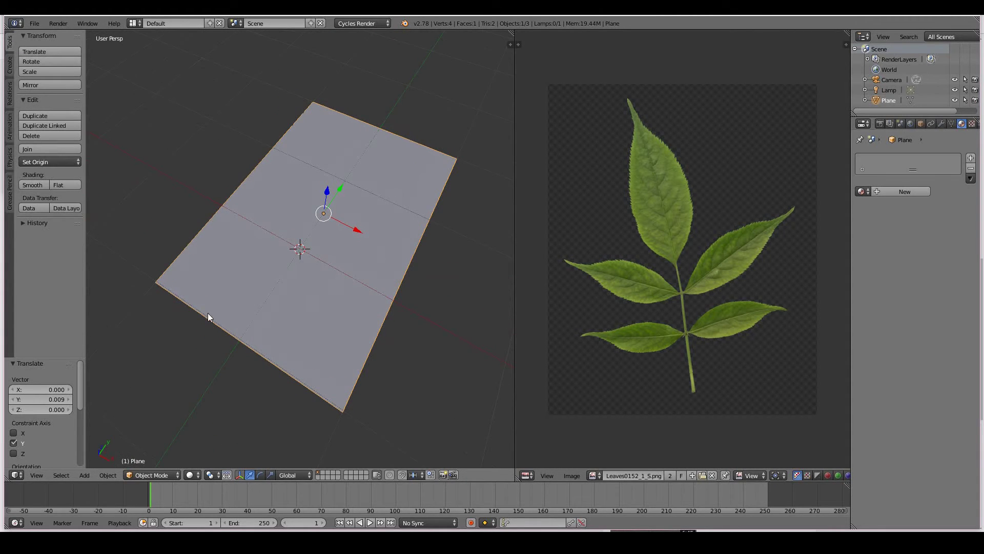
pyautogui.moveTo(279, 297)
pyautogui.mouseDown(button='middle')
pyautogui.moveTo(264, 284)
pyautogui.moveTo(281, 290)
pyautogui.moveTo(251, 291)
pyautogui.moveTo(281, 289)
pyautogui.mouseUp(button='middle')
pyautogui.moveTo(358, 392); pyautogui.dragTo(353, 392, button='middle')
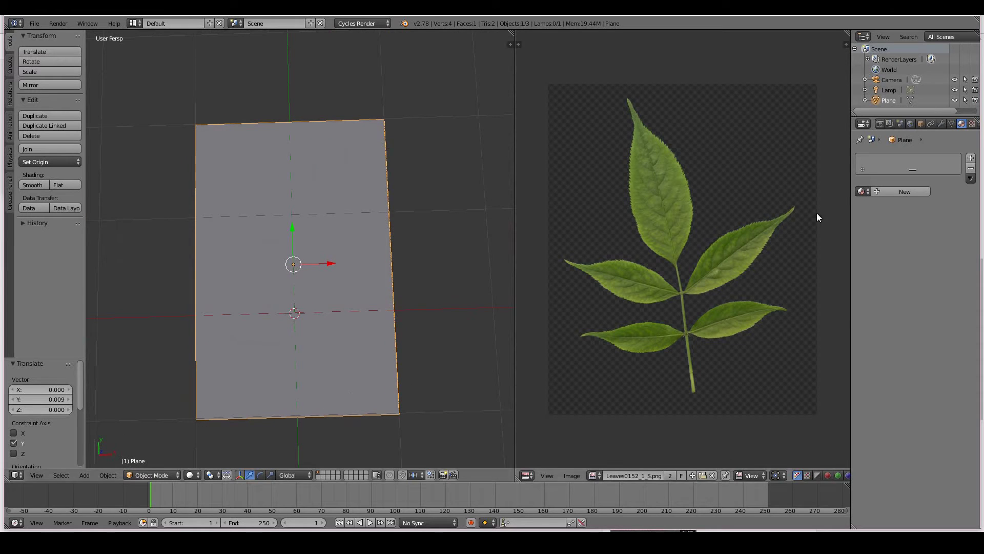
# Step: Assign the existing Material.001 to the plane and rename the material as leaf
pyautogui.click(861, 192)
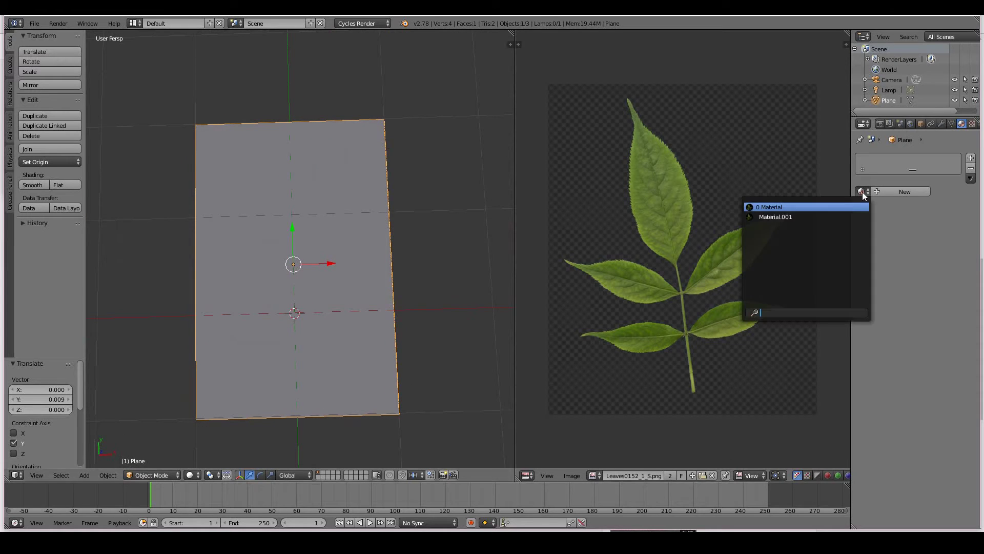
pyautogui.click(817, 217)
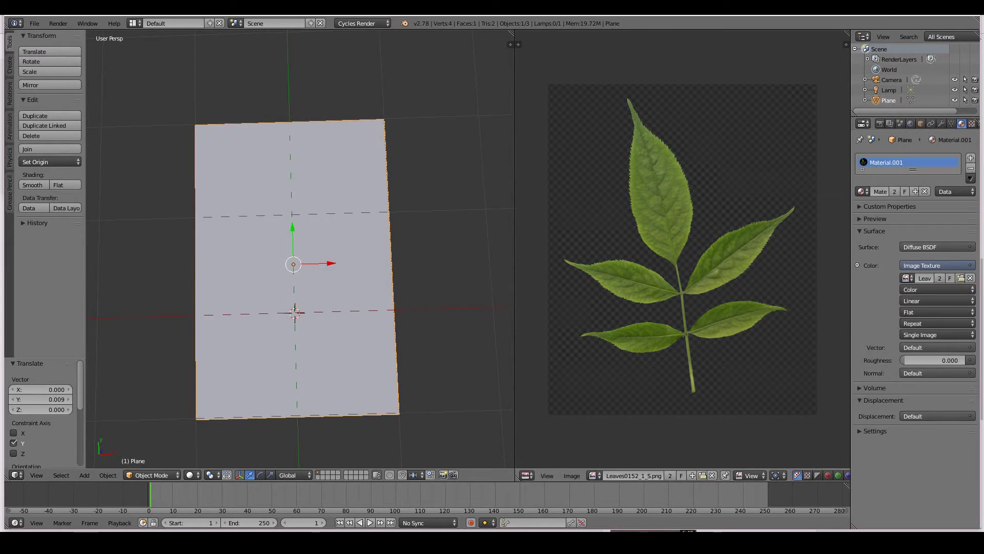
pyautogui.click(883, 193)
pyautogui.write('leaf')
pyautogui.press('Return')
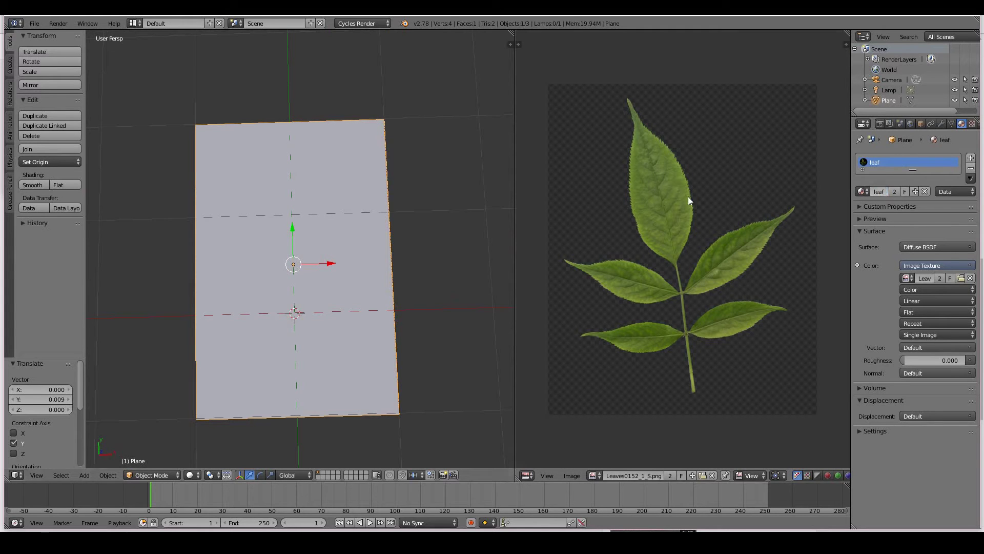
# Step: Show the 3D viewport in Material shading and unwrap the plane's face in Edit Mode
pyautogui.click(190, 475)
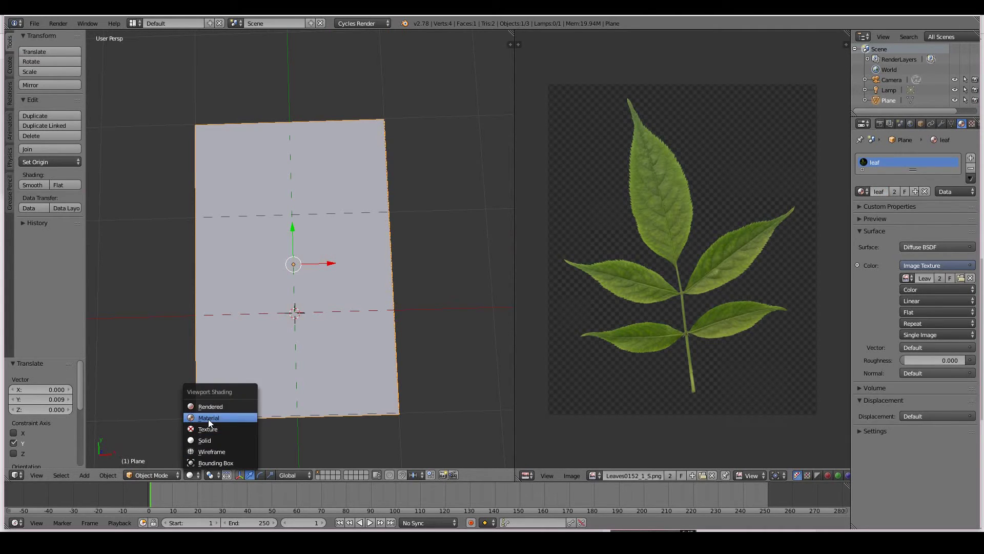
pyautogui.click(209, 419)
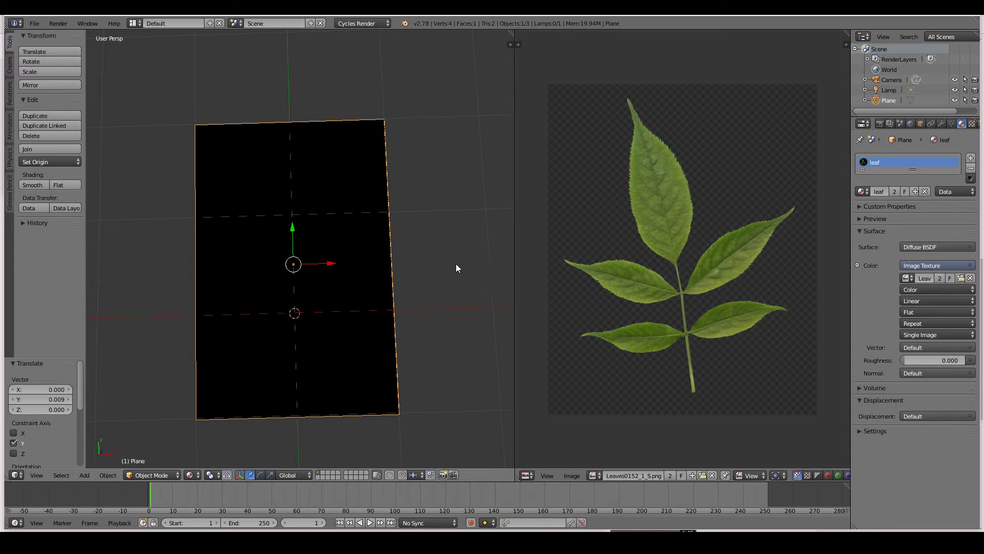
pyautogui.press('Tab')
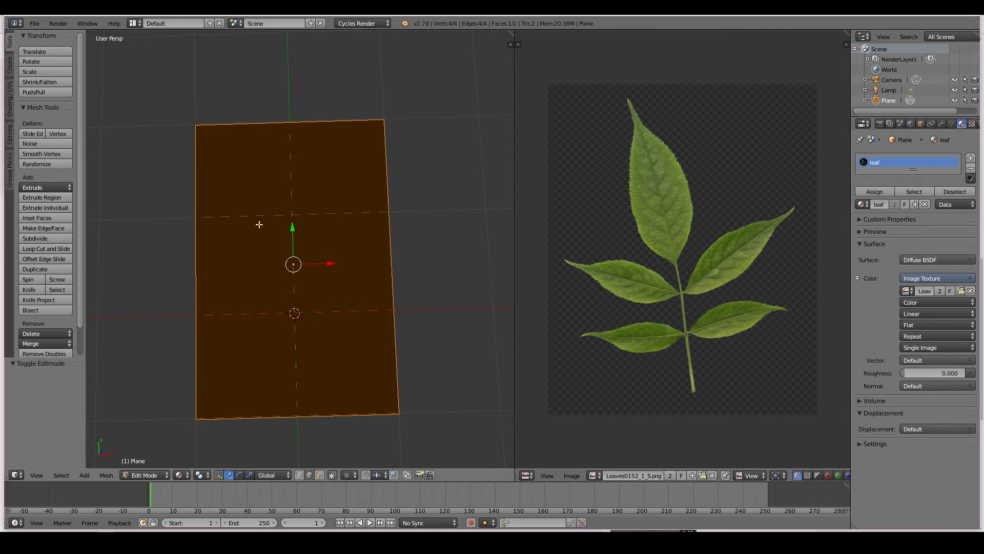
pyautogui.moveTo(439, 351); pyautogui.dragTo(410, 340, button='middle')
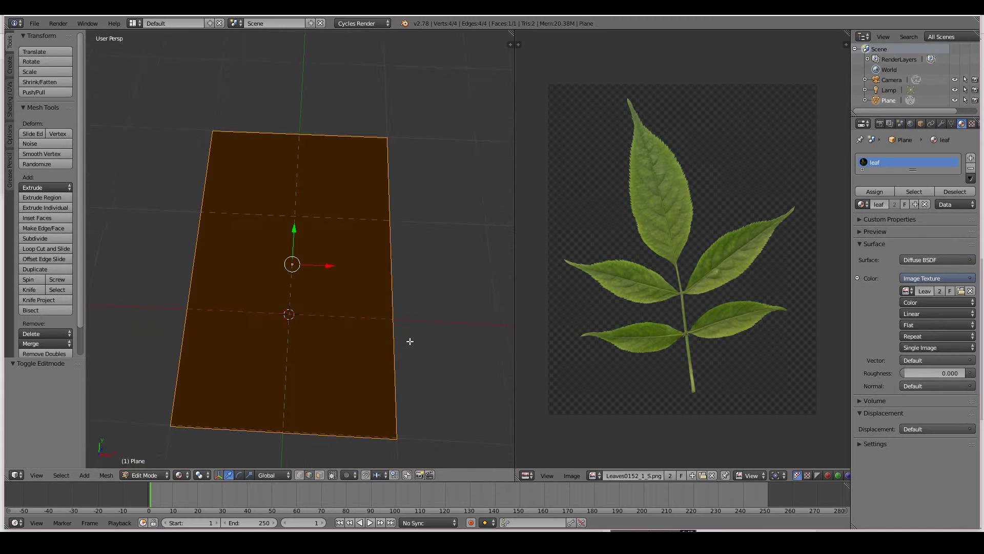
pyautogui.press('u')
pyautogui.click(435, 308)
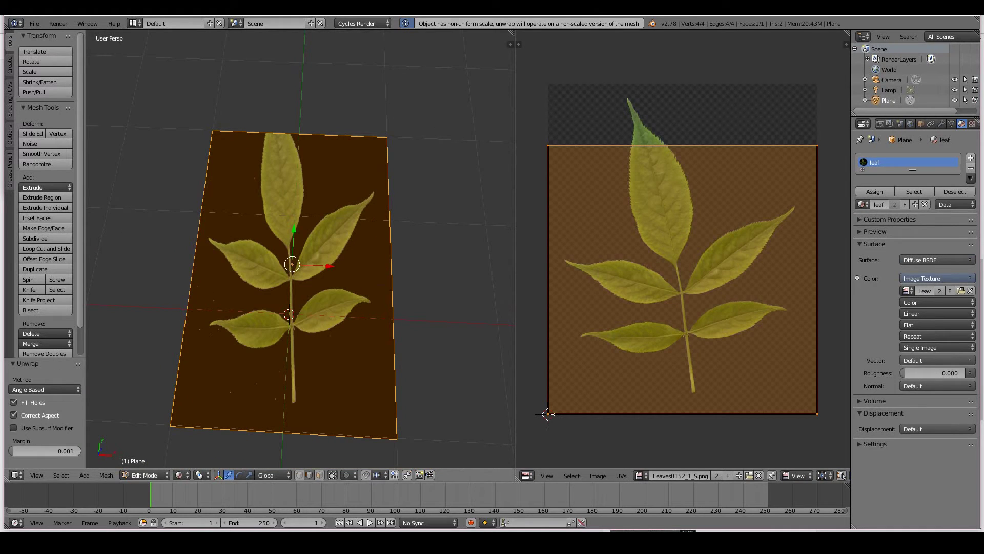
pyautogui.moveTo(408, 307); pyautogui.dragTo(303, 247, button='middle')
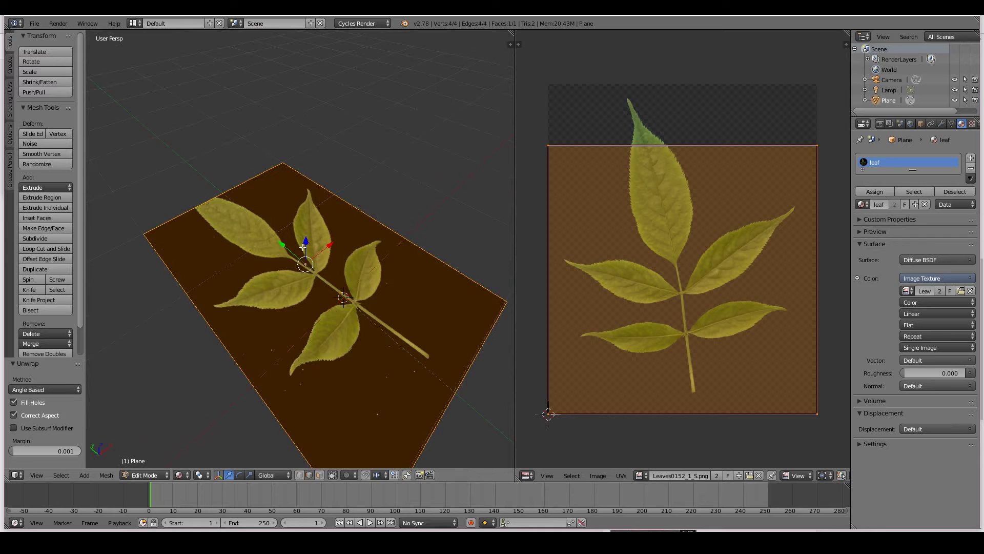
# Step: Remap the plane's UVs with Project From View, using the top view
pyautogui.press('KP_7')
pyautogui.scroll(2, 380, 164)
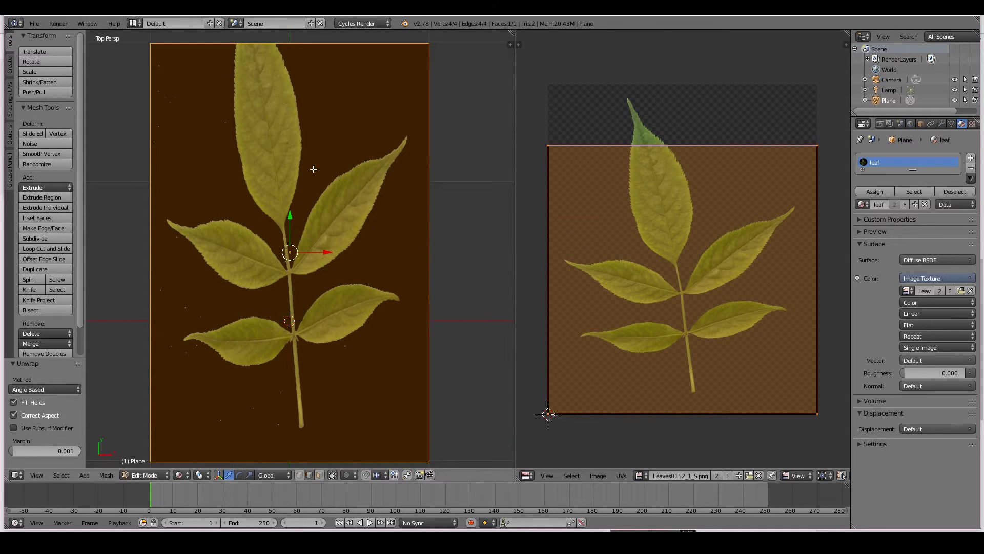
pyautogui.press('u')
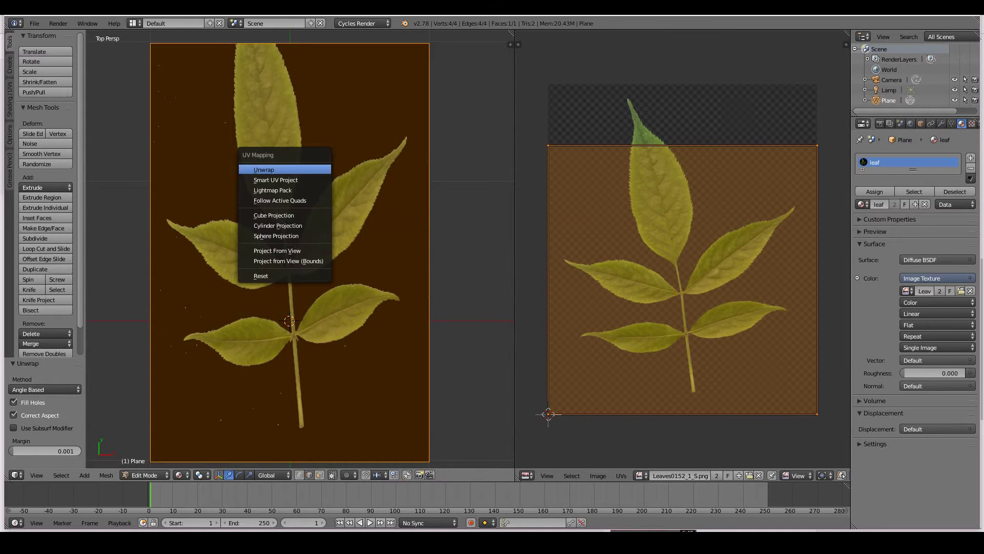
pyautogui.click(277, 251)
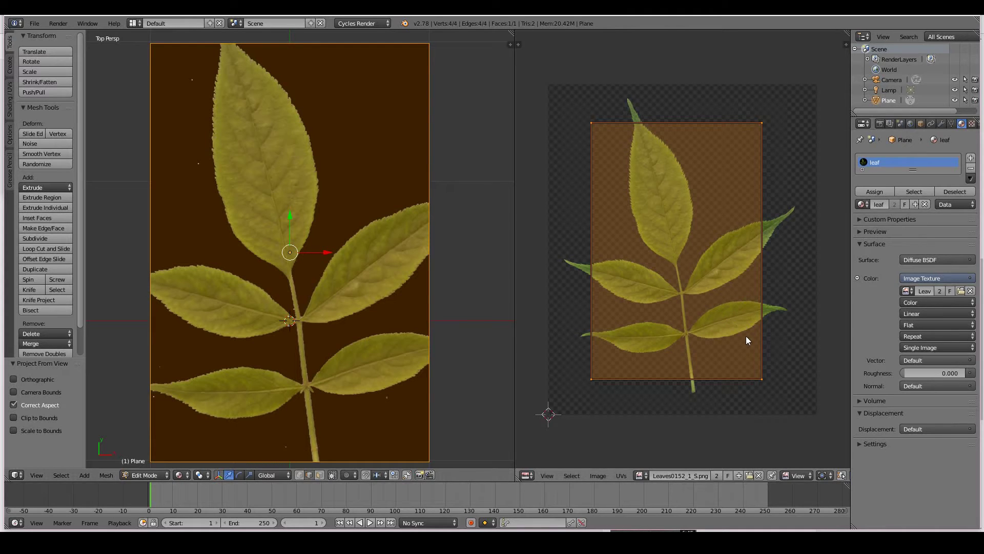
# Step: Scale the plane's UV face by about 1.245 and move it about 0.017 in X and 0.013 in Y
pyautogui.press('s')
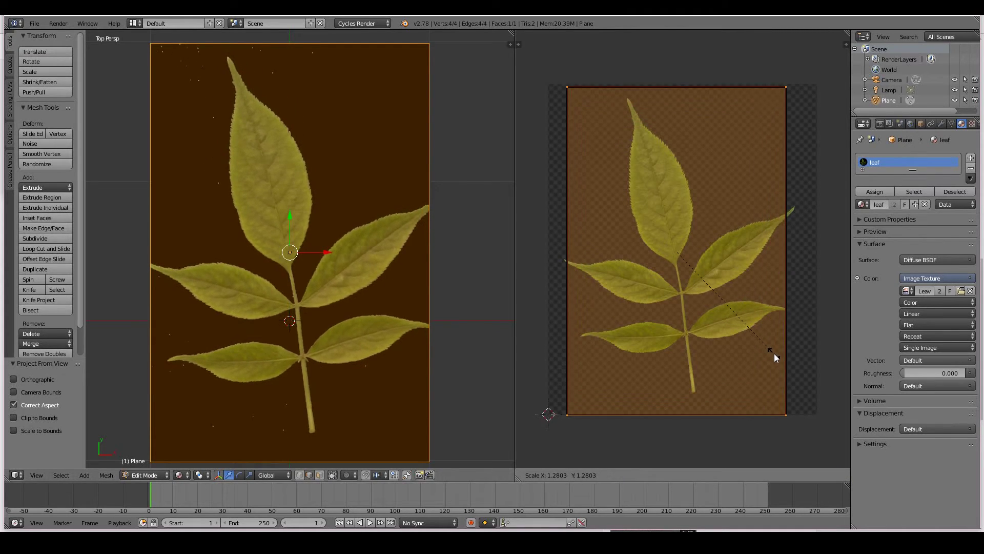
pyautogui.click(770, 352)
pyautogui.press('g')
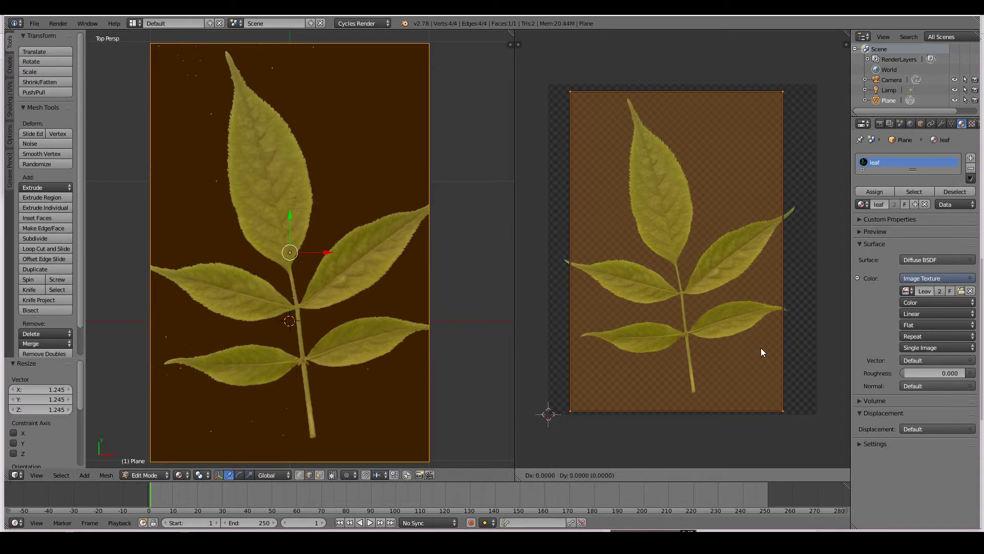
pyautogui.click(766, 347)
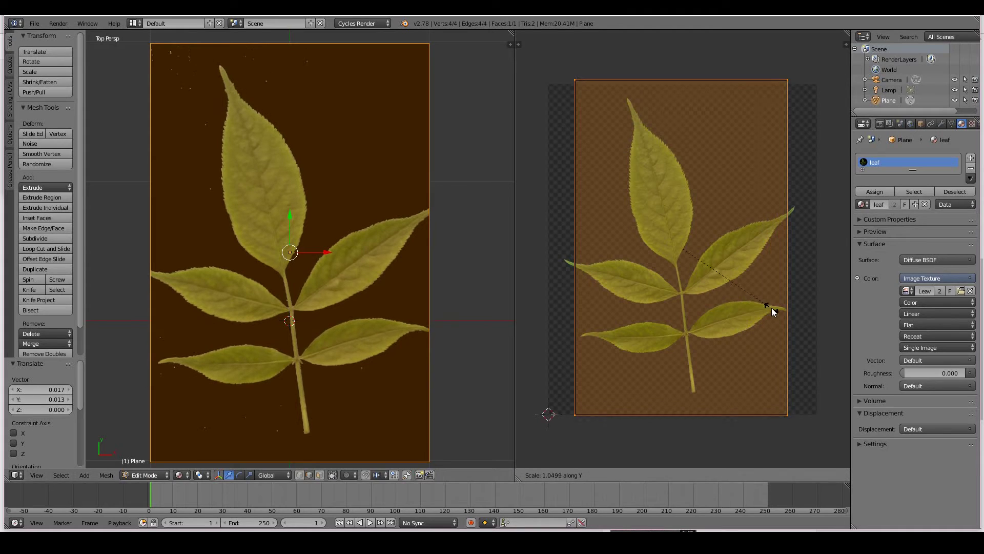
# Step: Widen the UV face by about 1.146 along X and move it about -0.010 in X and 0.010 in Y to enclose the leaf
pyautogui.press('s')
pyautogui.press('x')
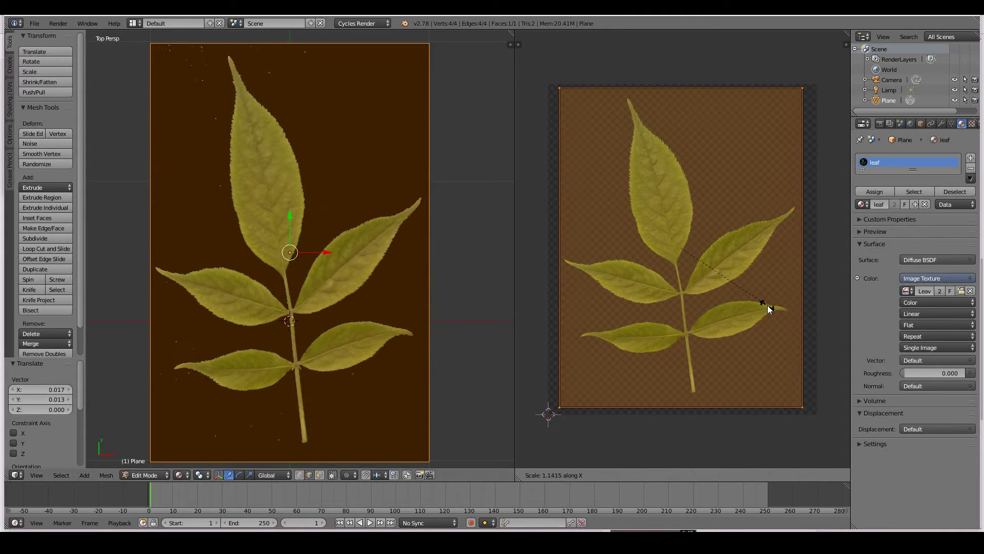
pyautogui.click(768, 305)
pyautogui.press('g')
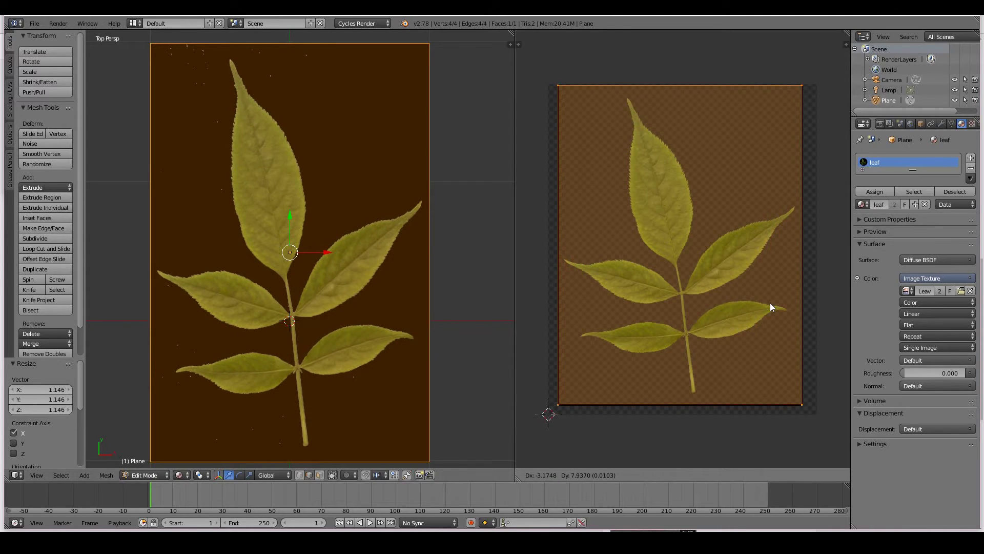
pyautogui.click(768, 304)
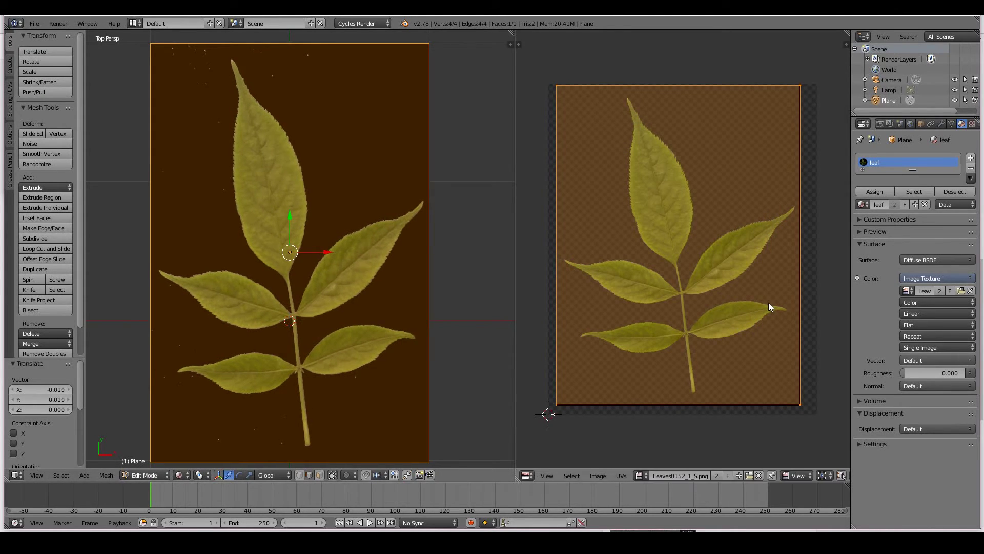
pyautogui.scroll(-1, 441, 259)
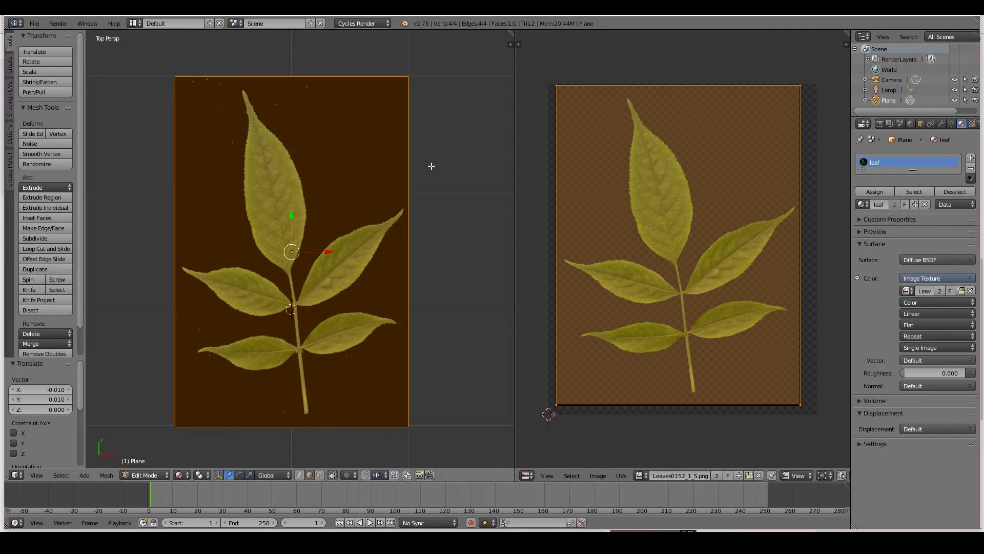
# Step: Return to Object Mode and change the scene's lamp to the Sun type
pyautogui.press('Tab')
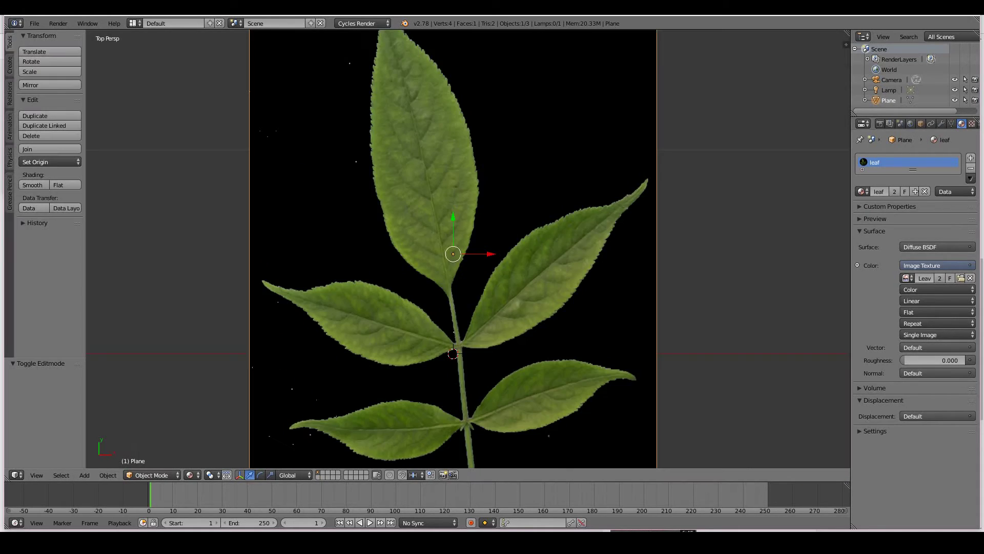
pyautogui.scroll(-4, 612, 232)
pyautogui.moveTo(537, 282); pyautogui.dragTo(531, 241, button='middle')
pyautogui.scroll(-5, 532, 242)
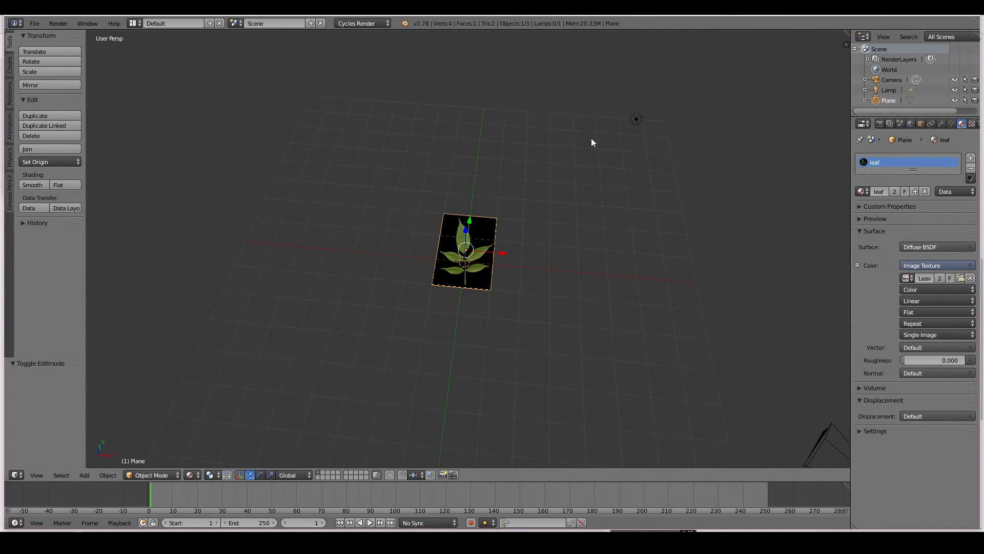
pyautogui.rightClick(636, 120)
pyautogui.click(894, 216)
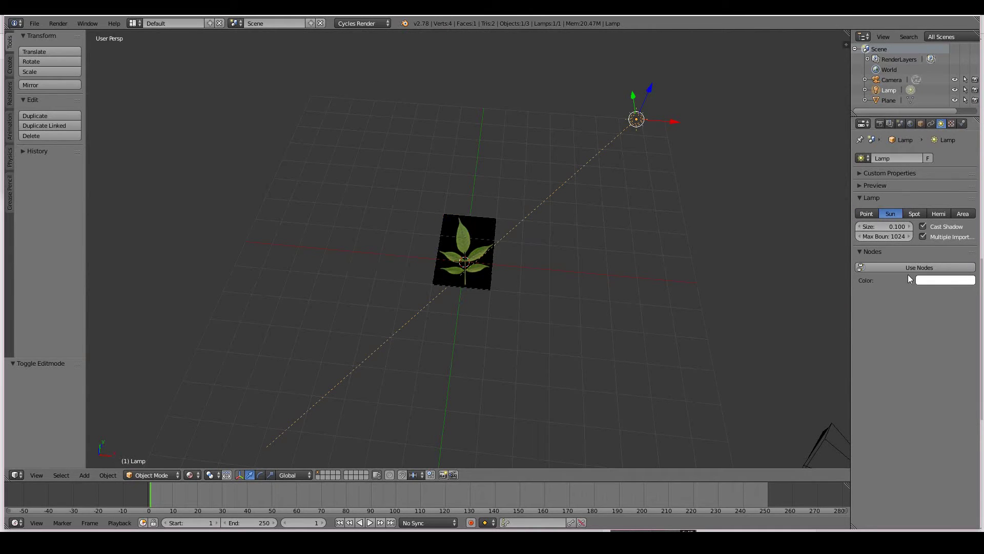
# Step: Set the sun lamp's size to 0.01 and give it a pale warm yellow color
pyautogui.write('0.01')
pyautogui.press('Return')
pyautogui.click(938, 280)
pyautogui.click(915, 185)
pyautogui.moveTo(915, 186); pyautogui.dragTo(915, 187)
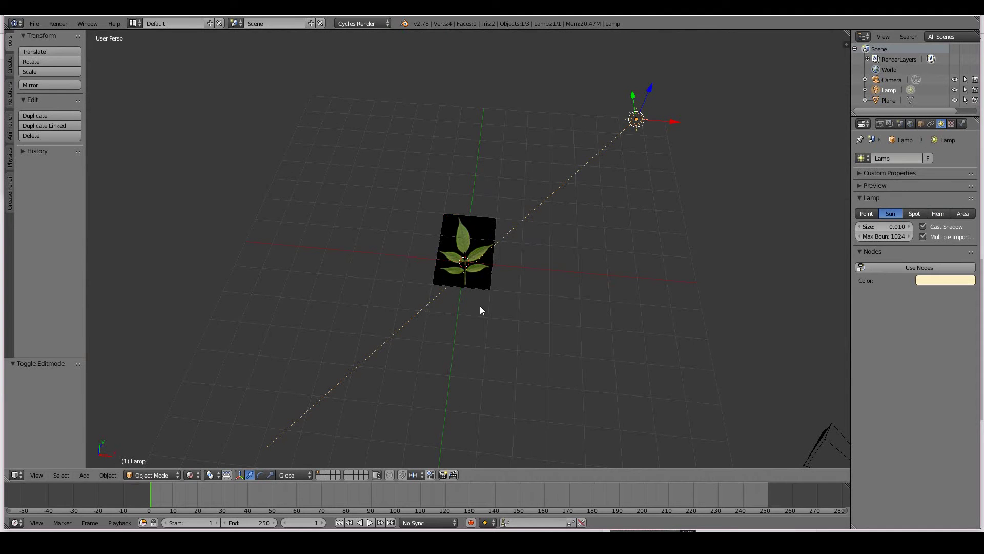
# Step: Switch the 3D viewport shading to Rendered
pyautogui.scroll(2, 487, 309)
pyautogui.moveTo(488, 309); pyautogui.dragTo(440, 359, button='middle')
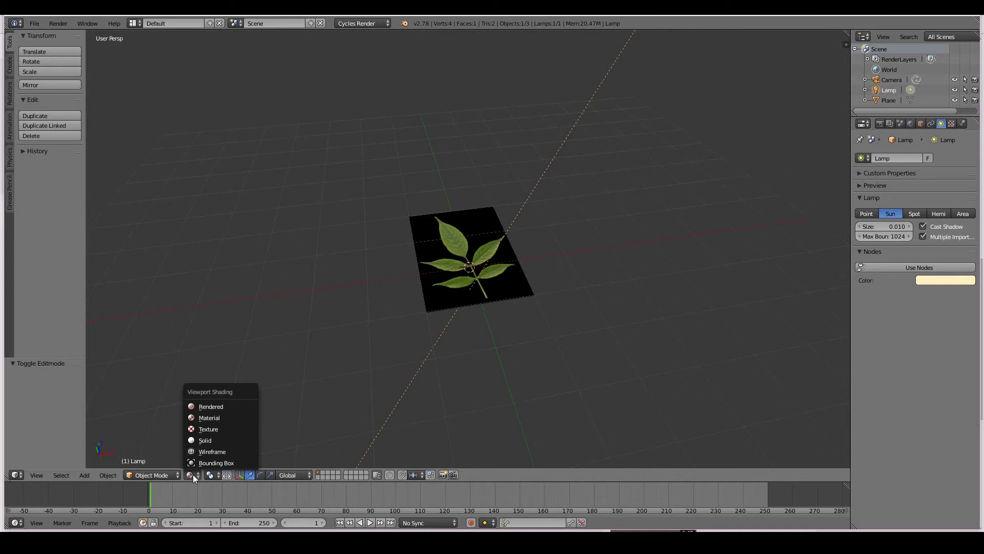
pyautogui.click(215, 408)
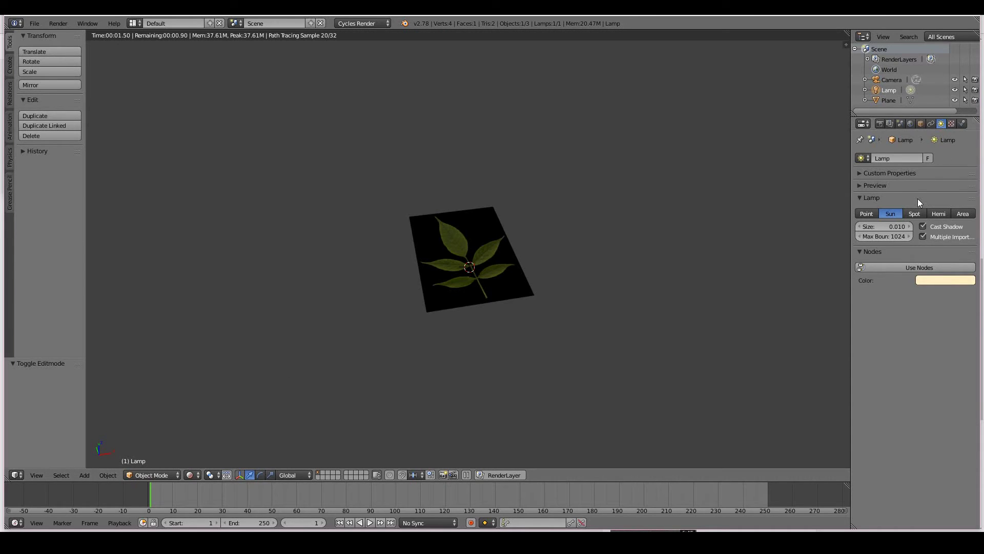
# Step: Use a Sky Texture as the color of the world's background surface
pyautogui.click(912, 124)
pyautogui.click(915, 211)
pyautogui.click(969, 232)
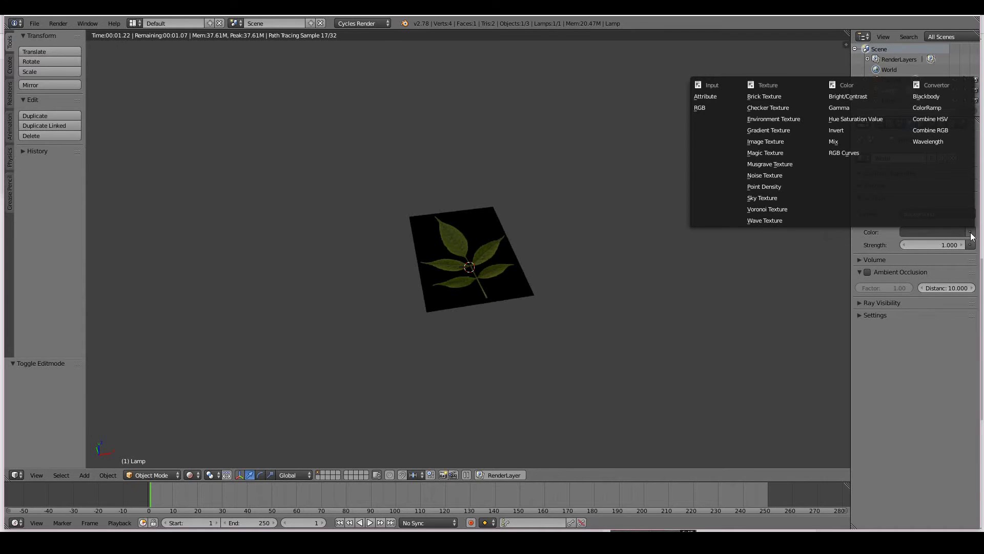
pyautogui.click(769, 202)
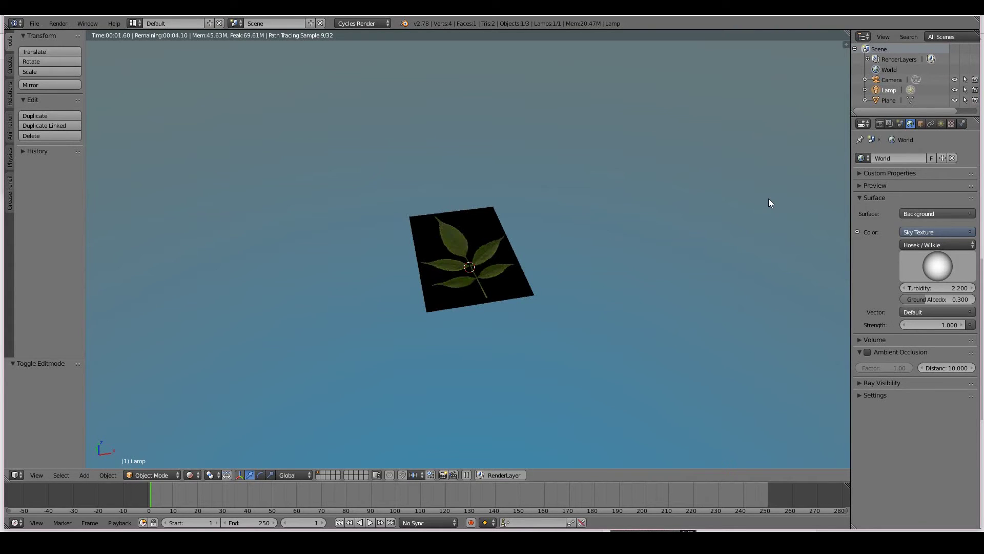
pyautogui.scroll(7, 580, 211)
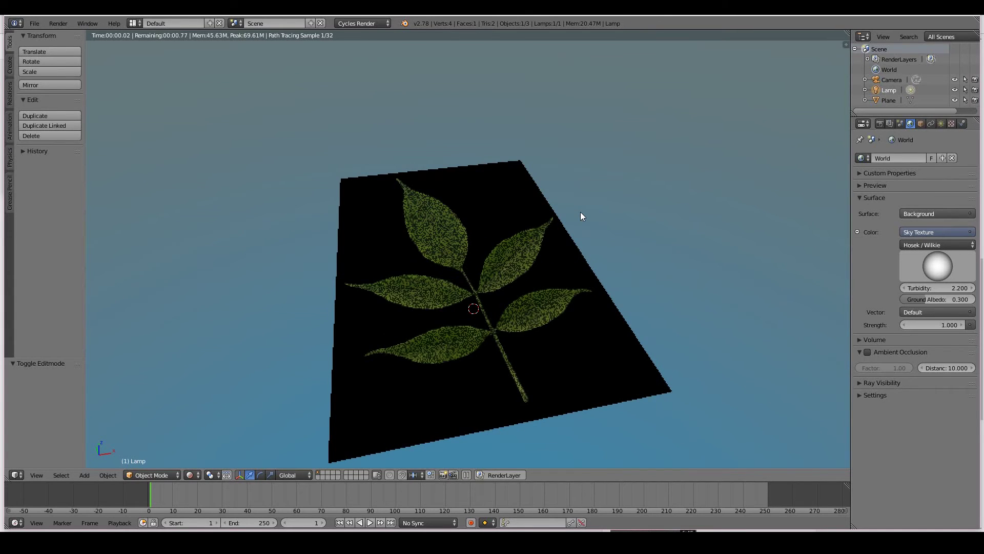
pyautogui.scroll(-6, 580, 211)
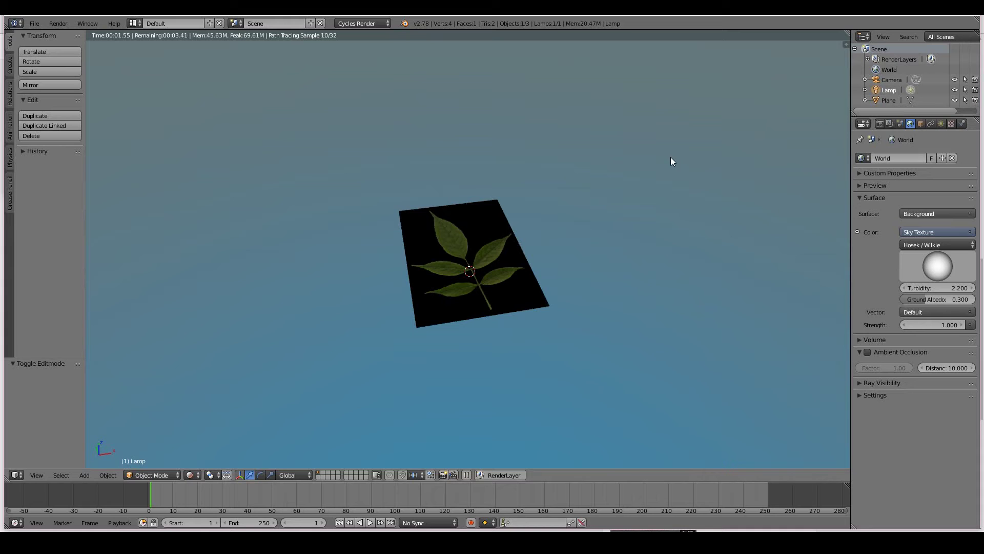
# Step: Enable nodes for the sun lamp so that it uses an Emission surface
pyautogui.click(941, 123)
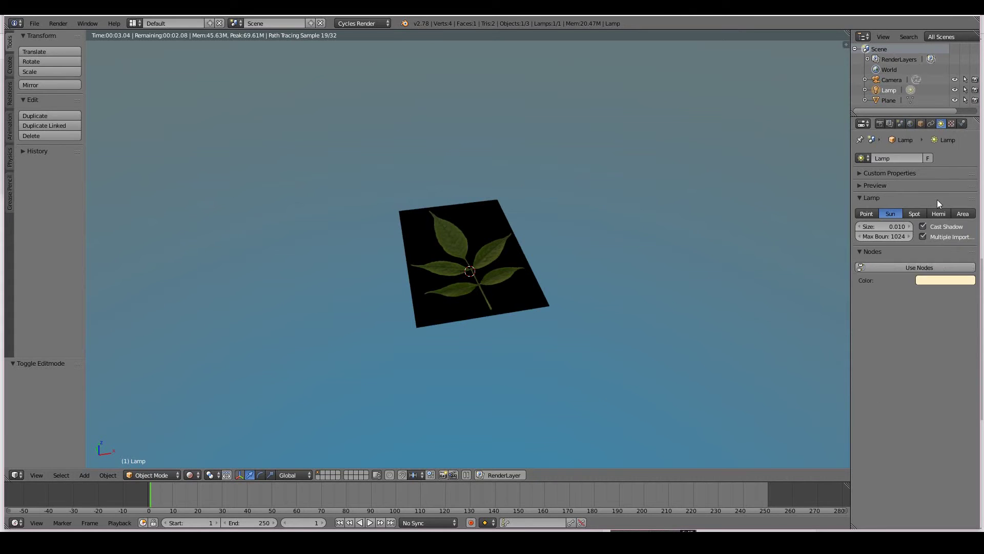
pyautogui.click(921, 266)
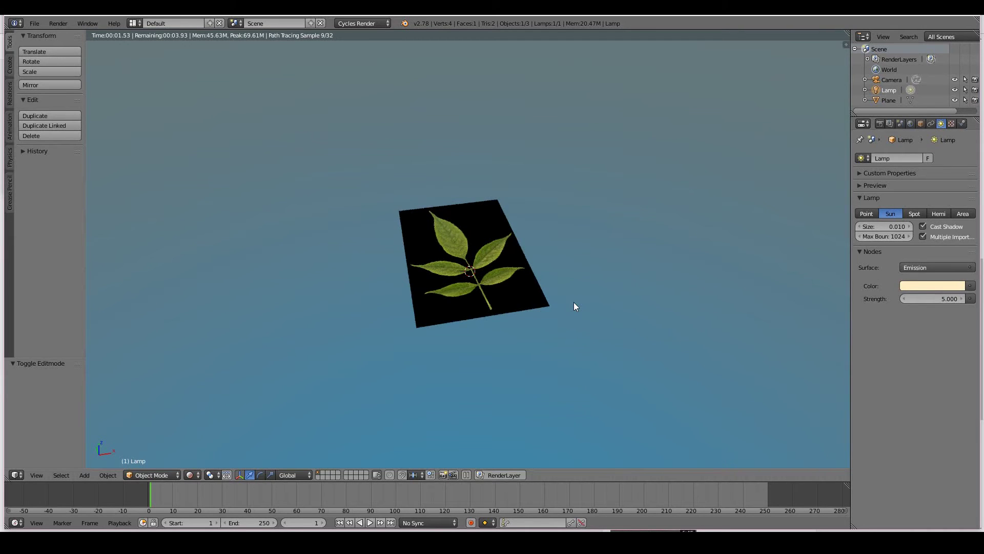
pyautogui.scroll(5, 574, 302)
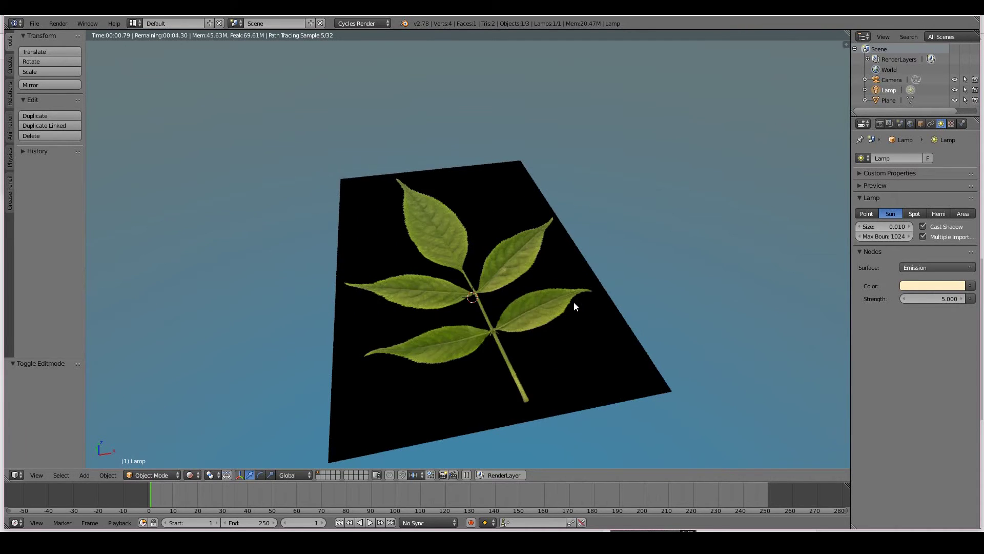
pyautogui.moveTo(639, 318); pyautogui.dragTo(608, 258, button='middle')
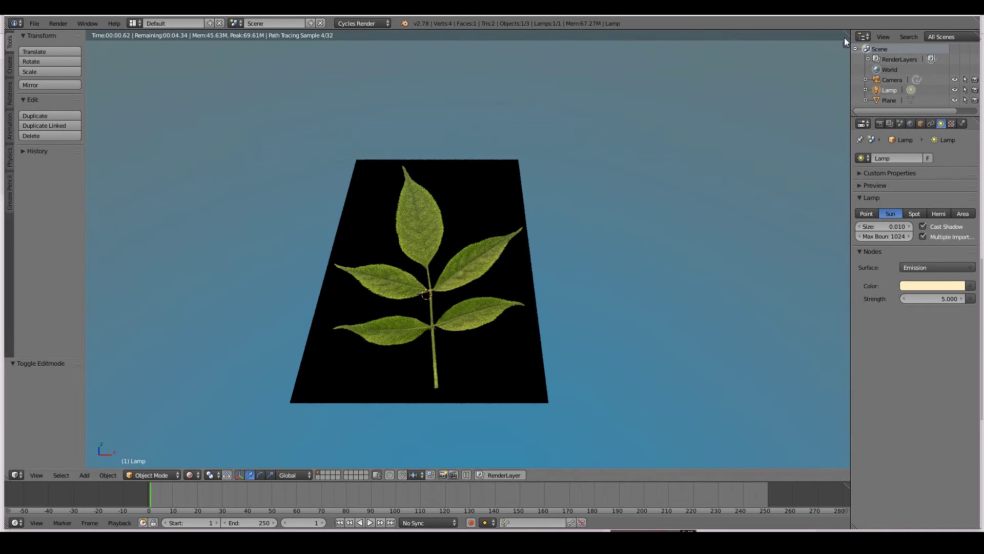
# Step: Split the 3D viewport vertically into two areas and turn the new area into a Node Editor
pyautogui.moveTo(844, 41); pyautogui.dragTo(447, 100)
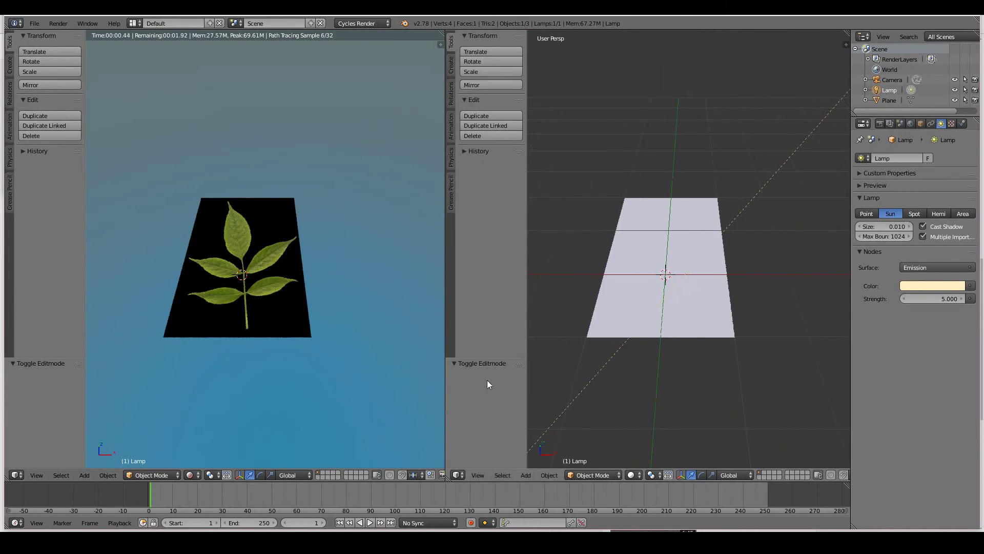
pyautogui.click(460, 473)
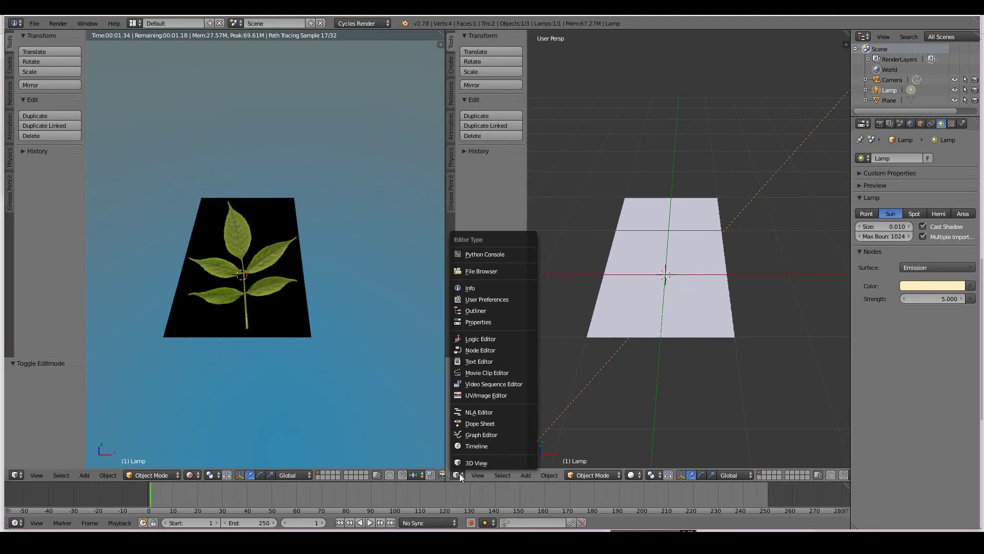
pyautogui.click(484, 350)
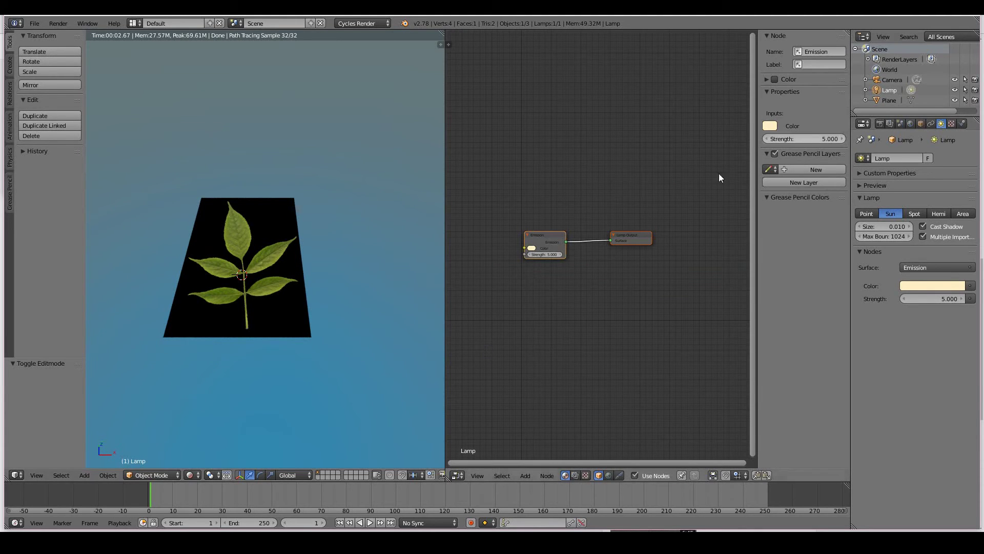
pyautogui.scroll(1, 620, 241)
pyautogui.scroll(1, 620, 241)
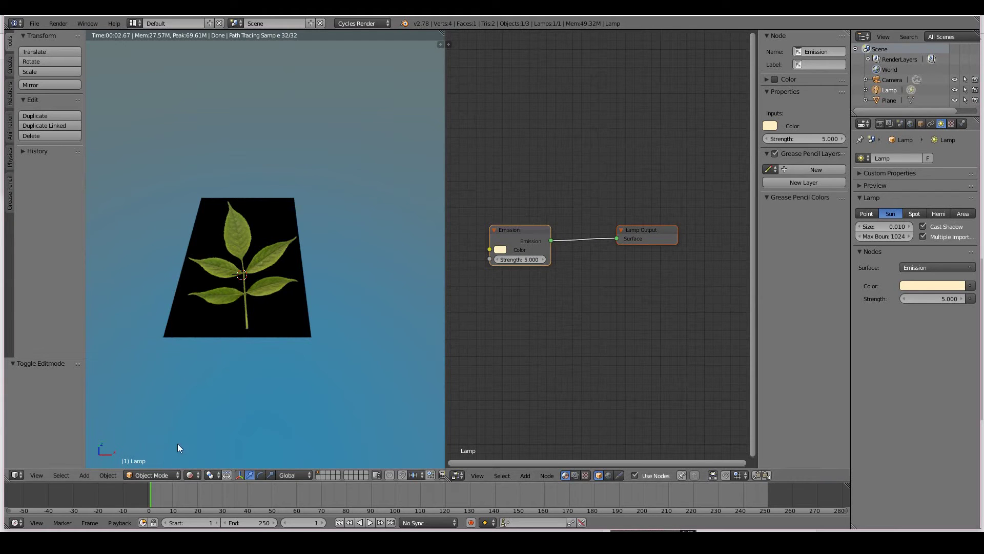
# Step: Select the textured plane and rename the object as Leaf
pyautogui.rightClick(260, 244)
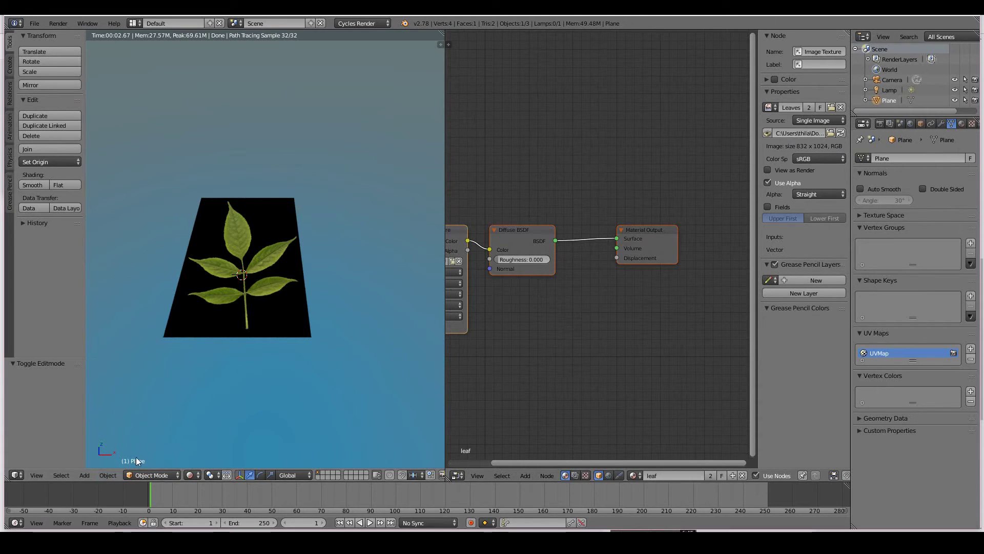
pyautogui.doubleClick(890, 100)
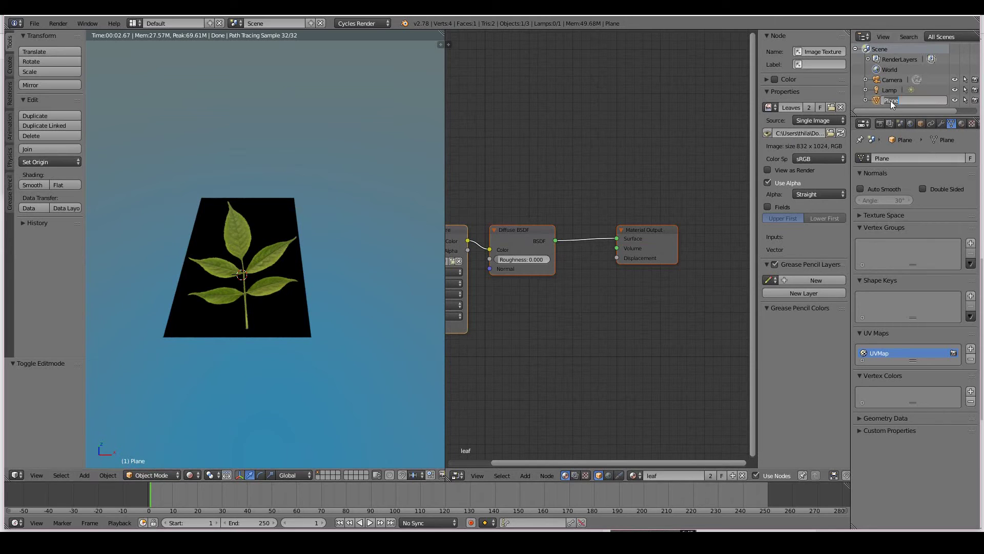
pyautogui.write('Leaf')
pyautogui.press('Return')
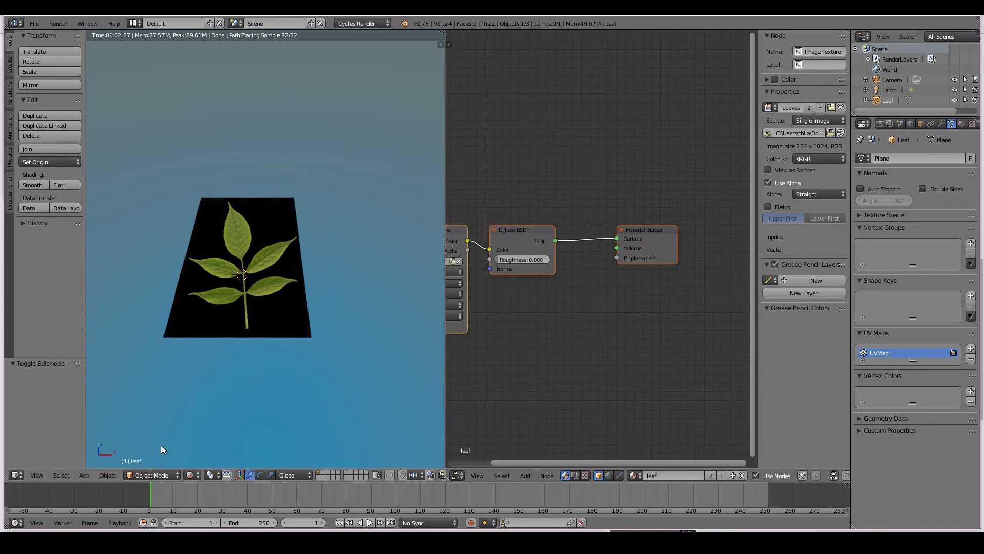
# Step: Add a Transparent BSDF node to the leaf material and place it below the Diffuse BSDF
pyautogui.click(961, 123)
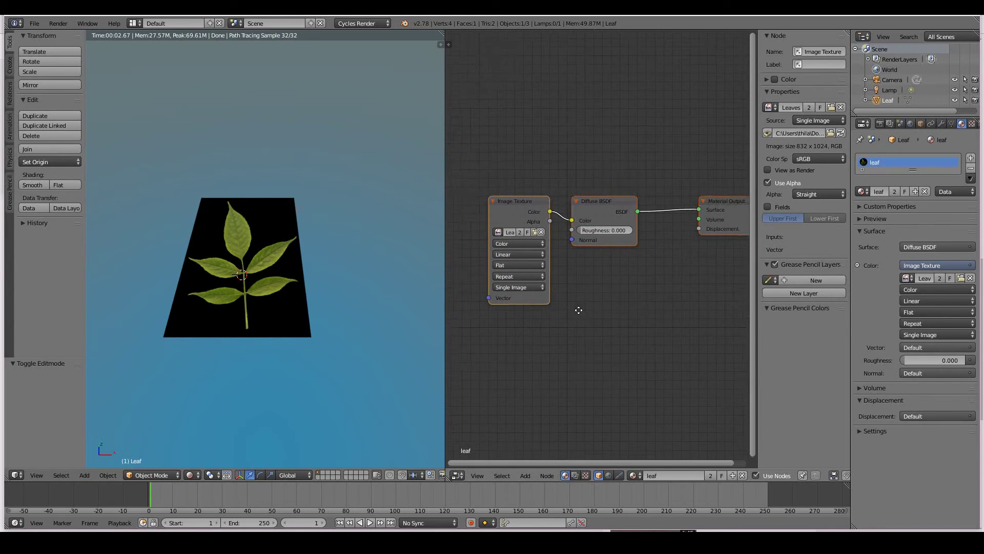
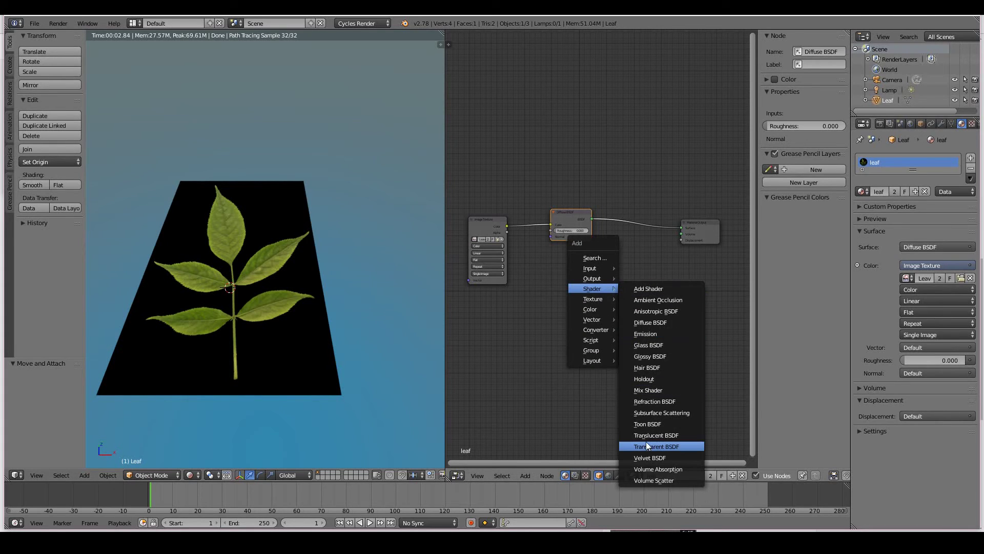
pyautogui.click(659, 446)
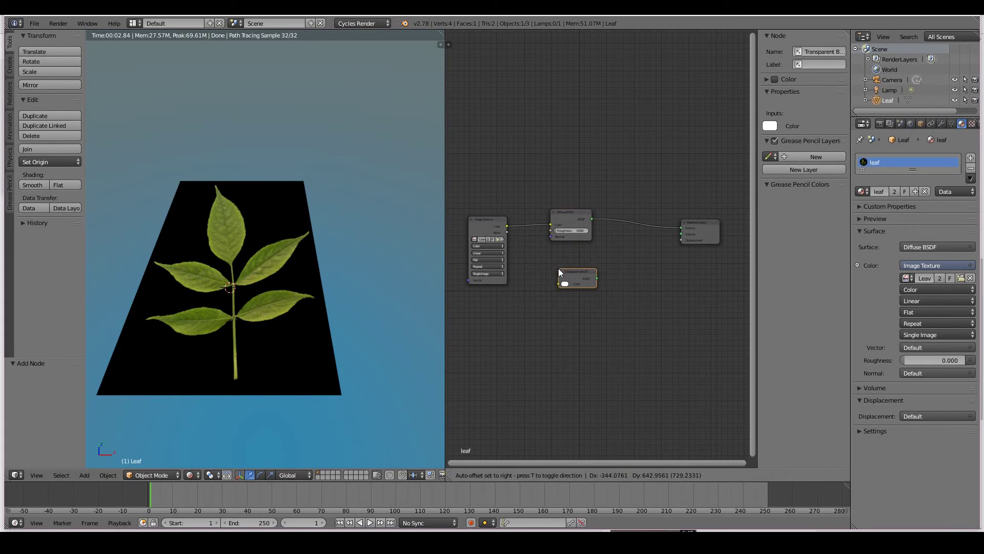
pyautogui.click(555, 262)
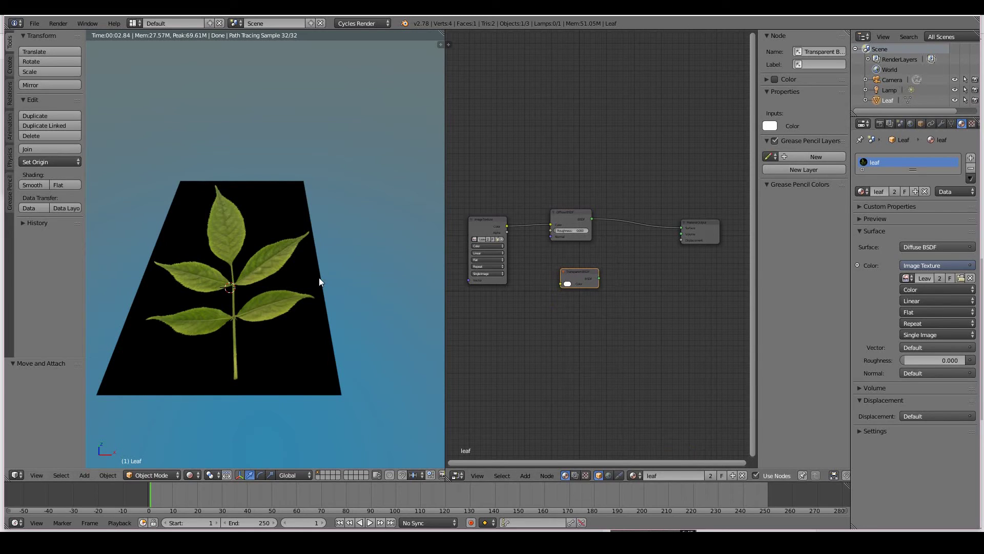
# Step: Insert an Add Shader between the Diffuse BSDF and the Material Output, and link the Transparent BSDF to its second shader input
pyautogui.hotkey('shift', 'a')
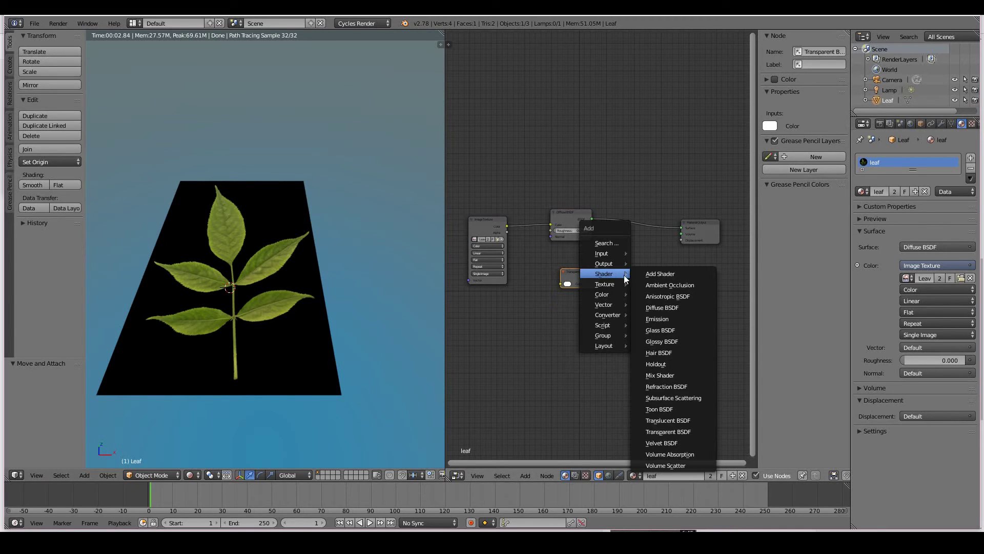
pyautogui.click(669, 275)
pyautogui.click(634, 219)
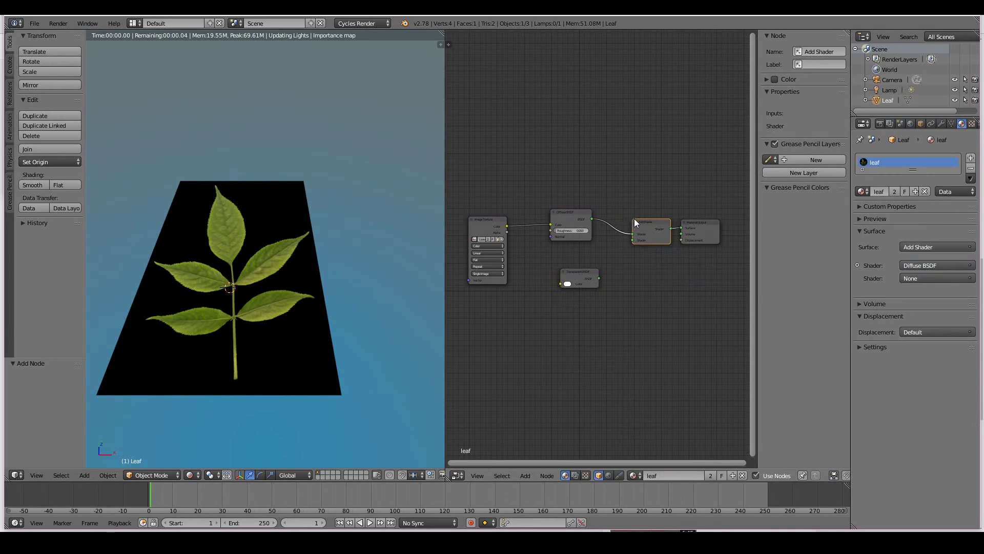
pyautogui.moveTo(599, 278); pyautogui.dragTo(622, 241)
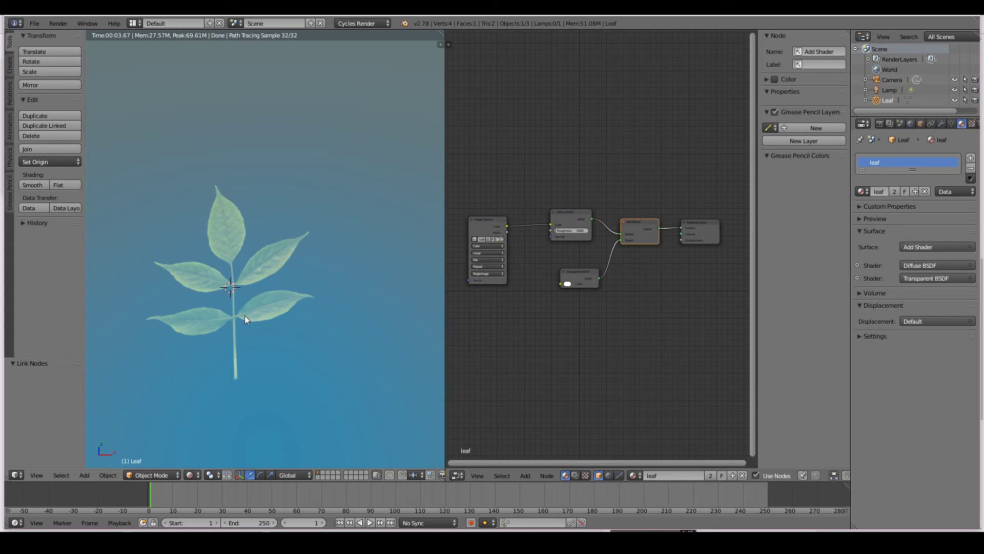
# Step: Link the Image Texture's Alpha output to the Transparent BSDF's color and space the two nodes apart
pyautogui.moveTo(577, 279); pyautogui.dragTo(552, 276)
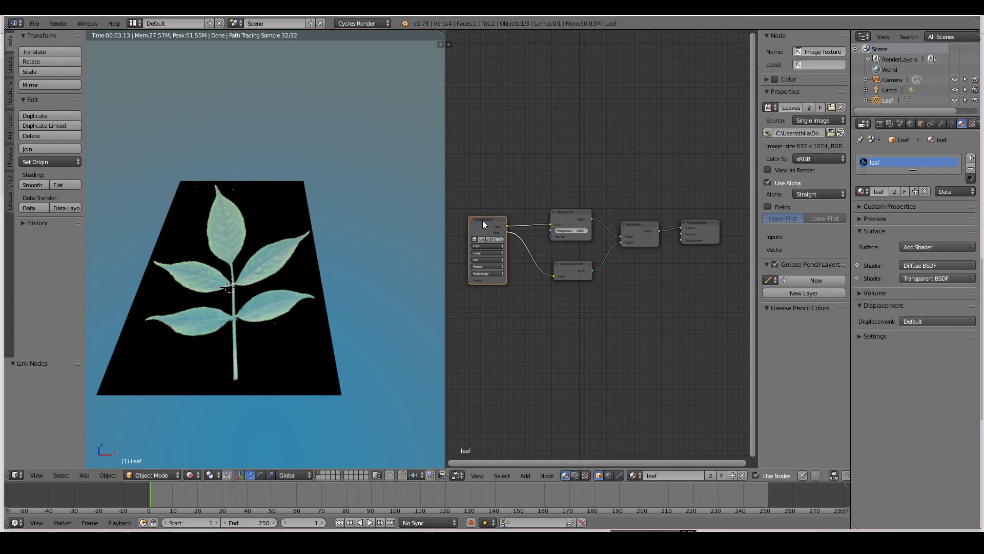
pyautogui.moveTo(481, 220); pyautogui.dragTo(476, 219)
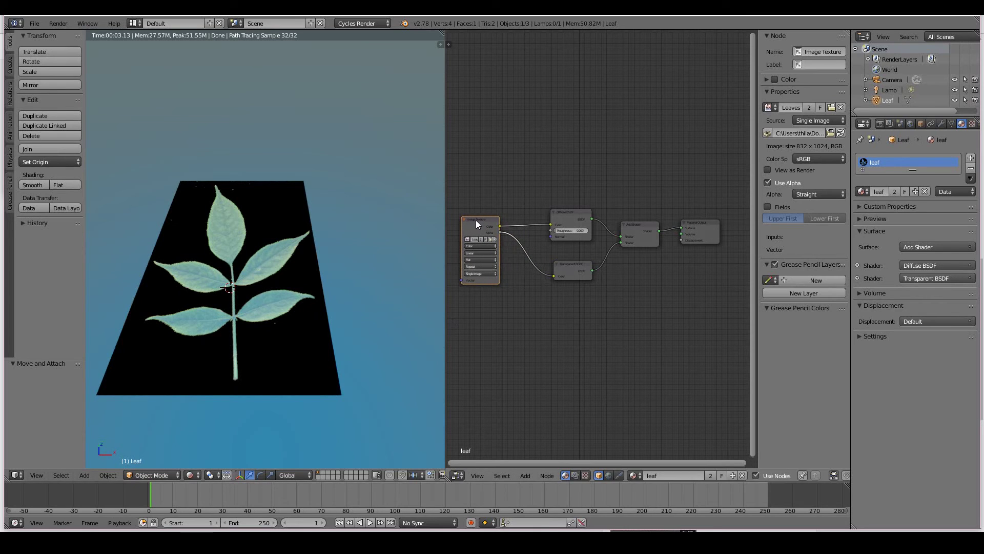
pyautogui.moveTo(576, 263); pyautogui.dragTo(579, 261)
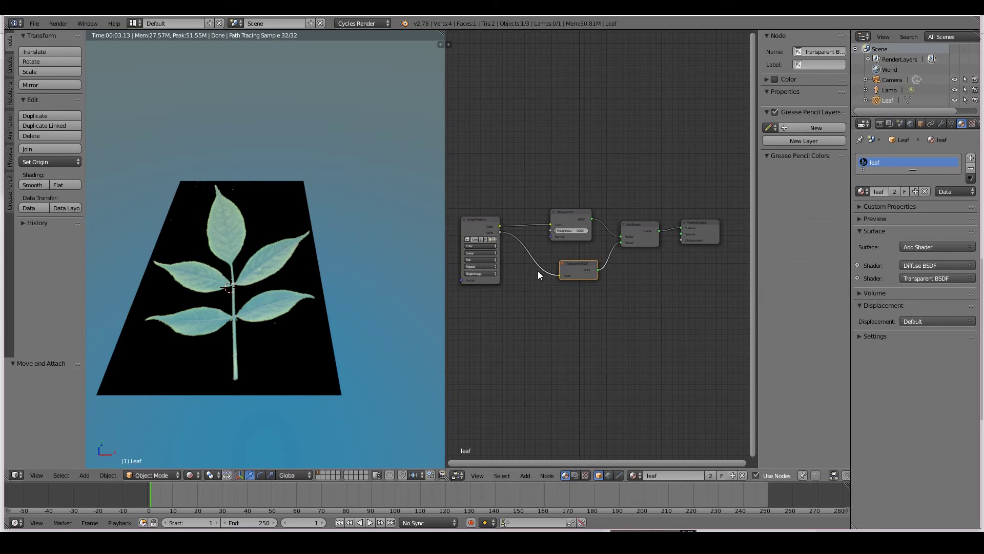
# Step: Insert an Invert node on the link between the Image Texture's Alpha and the Transparent BSDF, and move the Material Output node
pyautogui.hotkey('shift', 'a')
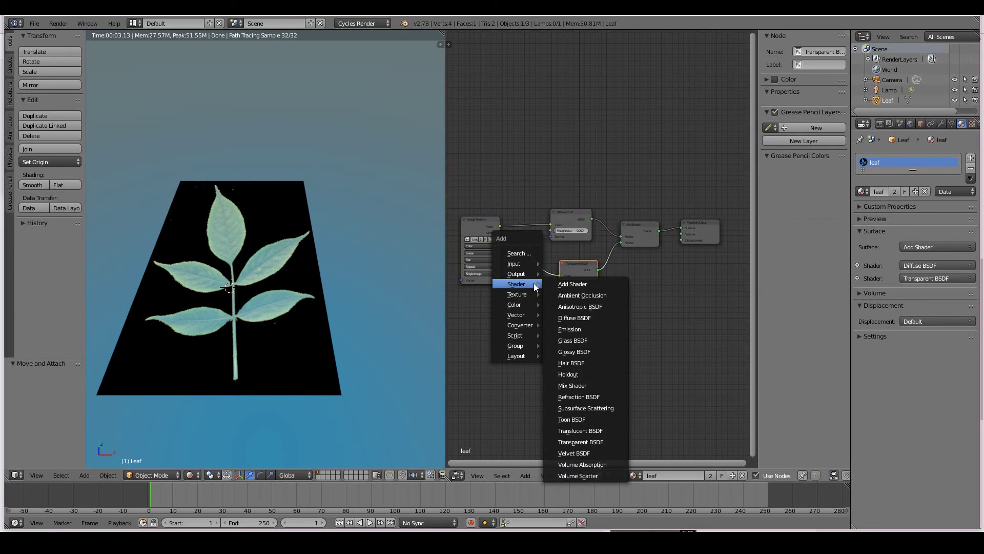
pyautogui.moveTo(527, 305)
pyautogui.click(561, 339)
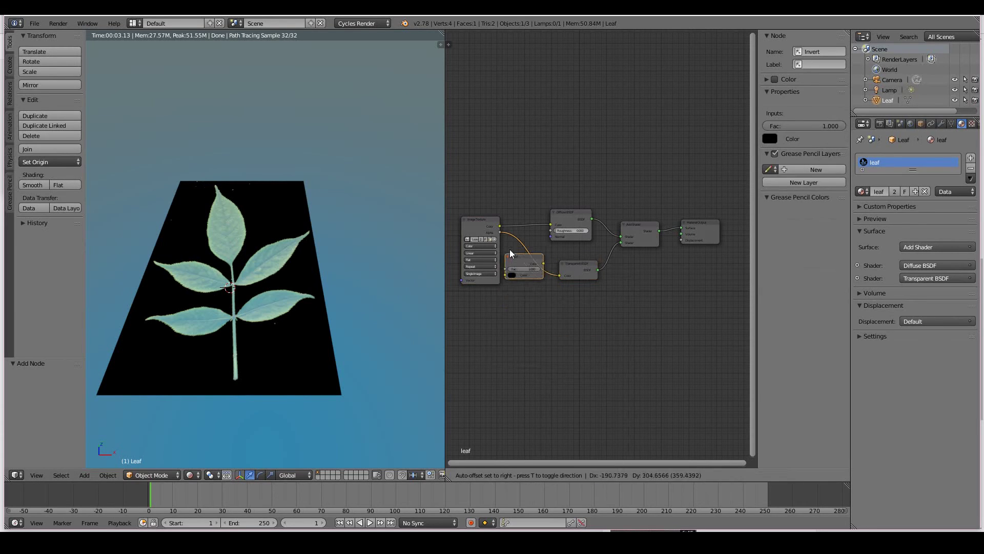
pyautogui.click(516, 248)
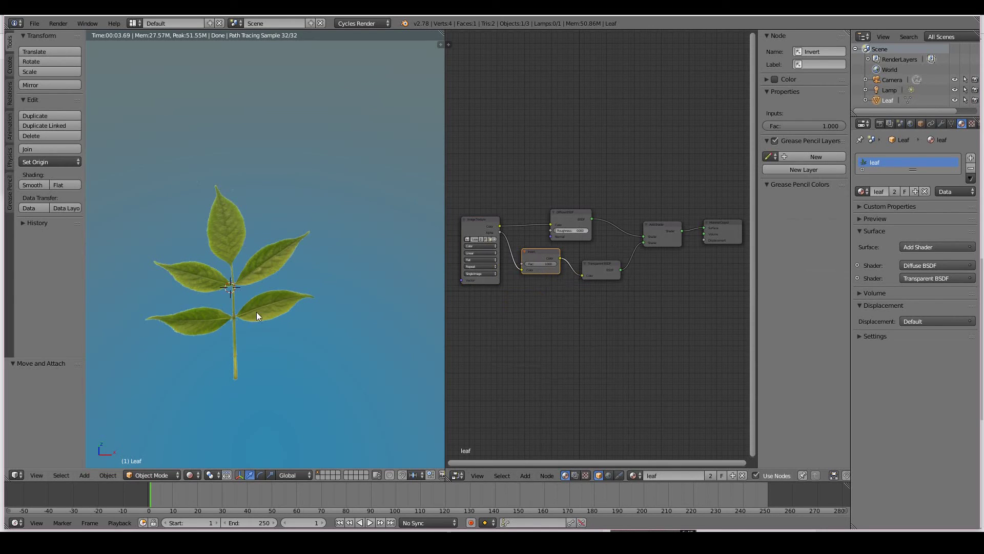
pyautogui.moveTo(252, 379); pyautogui.dragTo(311, 358, button='middle')
pyautogui.scroll(-1, 643, 292)
pyautogui.click(693, 241)
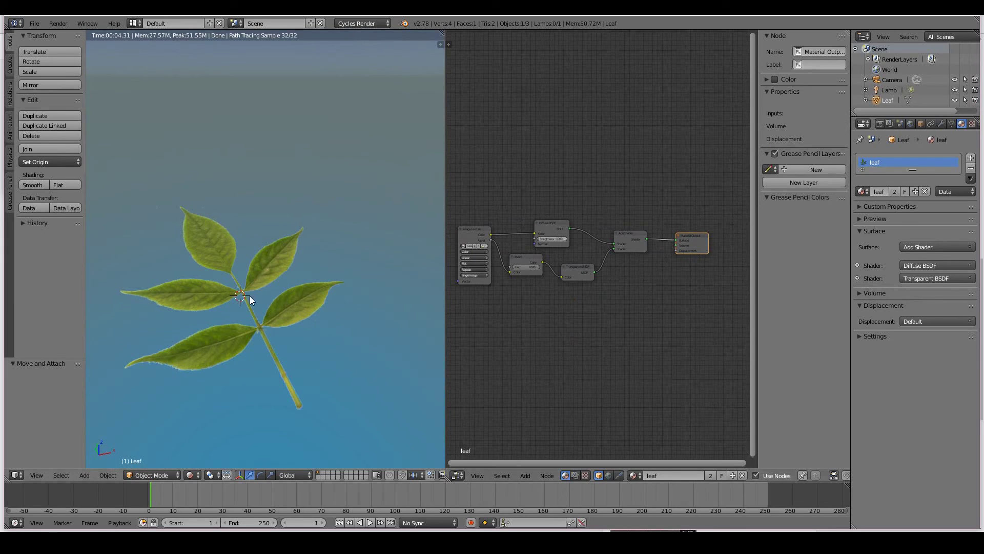
# Step: Move the Image Texture and Diffuse BSDF nodes together away from the Add Shader to make room between them
pyautogui.scroll(-1, 607, 311)
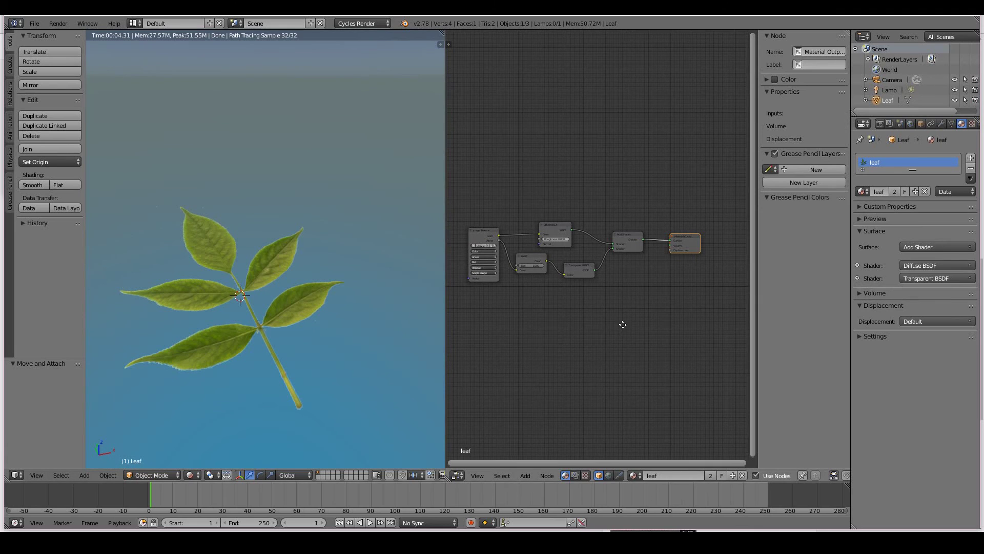
pyautogui.moveTo(623, 325); pyautogui.dragTo(632, 334, button='middle')
pyautogui.press('a')
pyautogui.press('b')
pyautogui.moveTo(476, 218); pyautogui.dragTo(578, 261)
pyautogui.press('g')
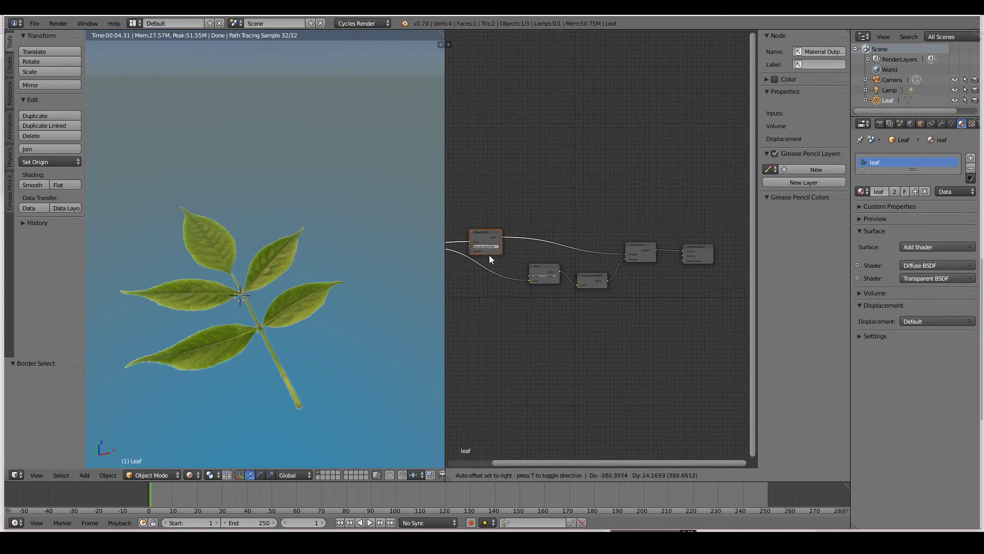
pyautogui.click(490, 254)
pyautogui.moveTo(552, 328); pyautogui.dragTo(641, 366, button='middle')
pyautogui.press('g')
pyautogui.click(565, 300)
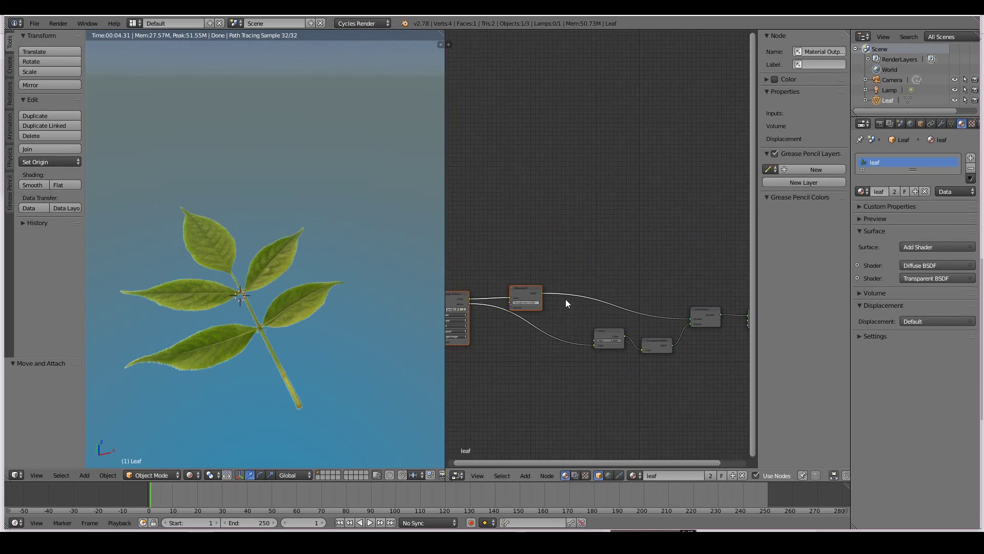
# Step: Insert a Mix Shader on the link between the Diffuse BSDF and the Add Shader
pyautogui.hotkey('shift', 'a')
pyautogui.moveTo(571, 277)
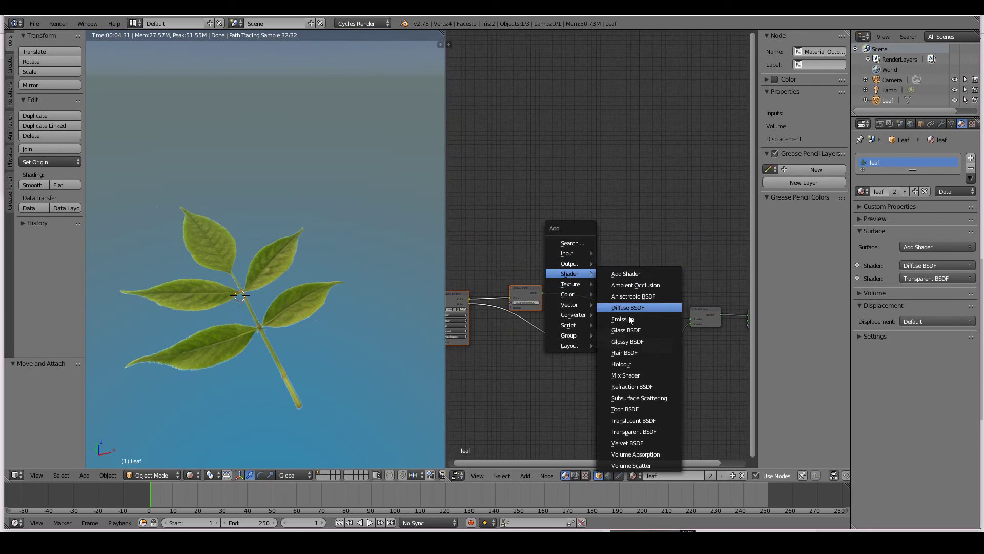
pyautogui.click(629, 374)
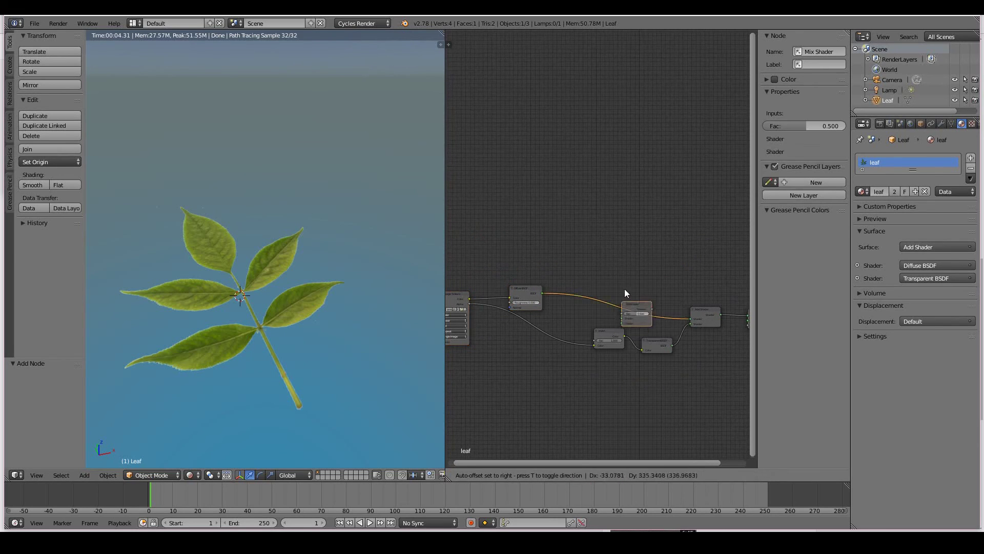
pyautogui.click(631, 294)
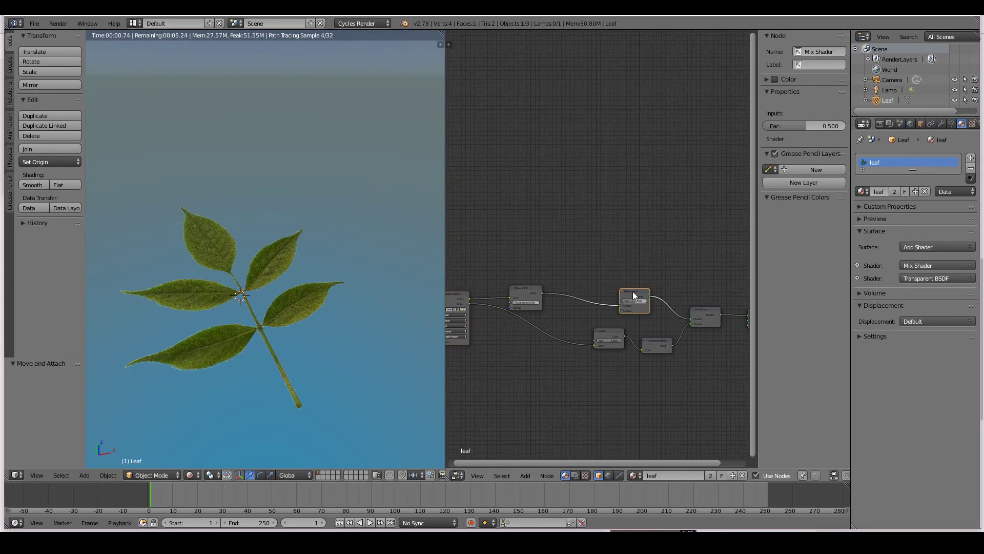
# Step: Add a Glossy BSDF beside the Diffuse BSDF and link its output to the Mix Shader's second shader input
pyautogui.hotkey('shift', 'a')
pyautogui.moveTo(625, 273)
pyautogui.click(665, 339)
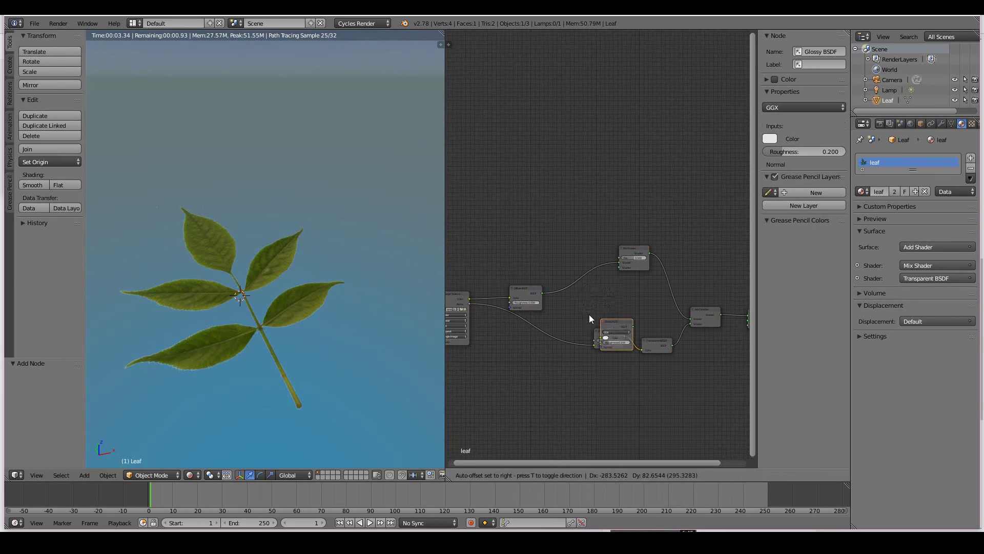
pyautogui.click(577, 286)
pyautogui.moveTo(614, 289); pyautogui.dragTo(620, 268)
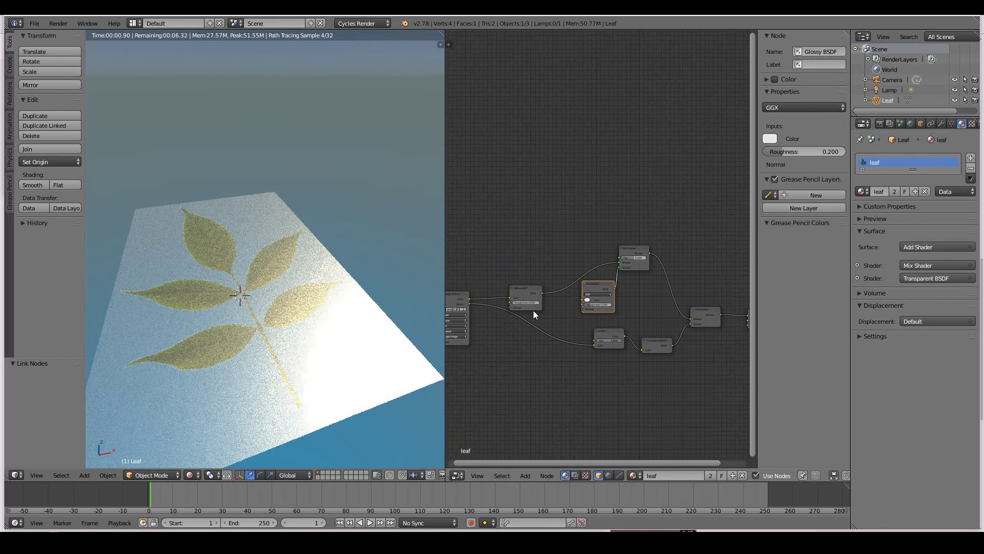
# Step: Reposition the Glossy BSDF and link the Image Texture's Color output to its color input
pyautogui.press('g')
pyautogui.click(560, 331)
pyautogui.scroll(1, 533, 323)
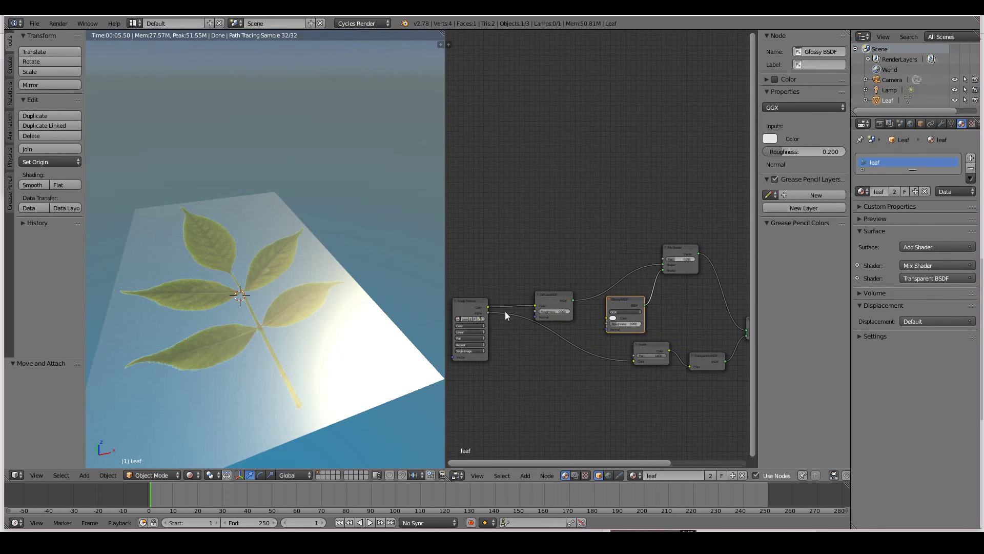
pyautogui.moveTo(488, 307); pyautogui.dragTo(604, 316)
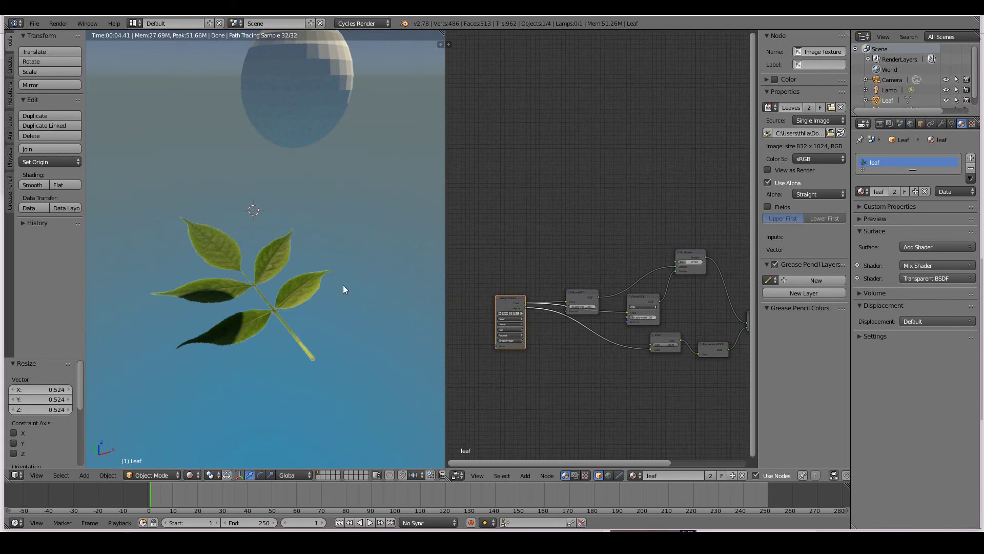
# Step: Insert a second Mix Shader on the link between the first Mix Shader and the Add Shader
pyautogui.moveTo(343, 285); pyautogui.dragTo(369, 200, button='middle')
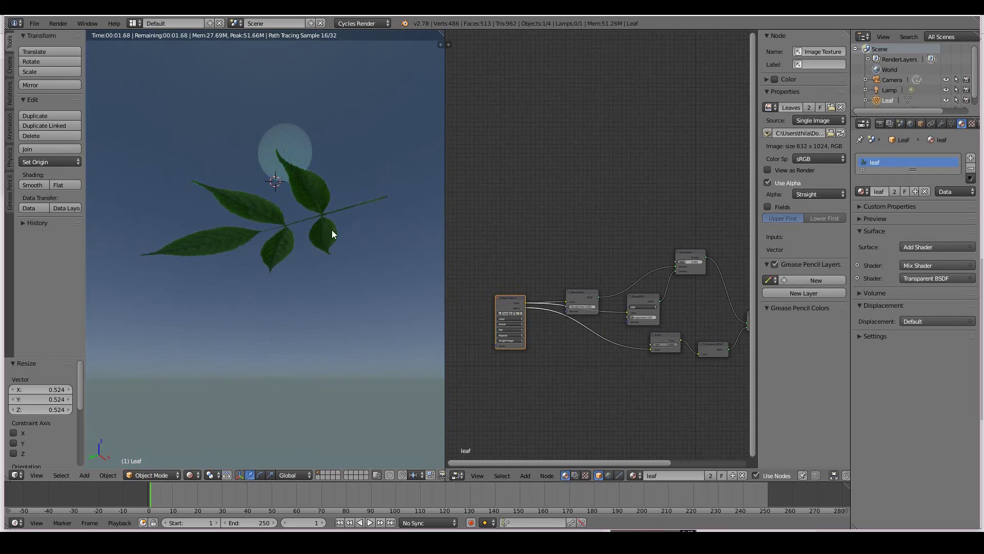
pyautogui.moveTo(328, 232); pyautogui.dragTo(286, 194, button='middle')
pyautogui.moveTo(637, 244); pyautogui.dragTo(515, 257, button='middle')
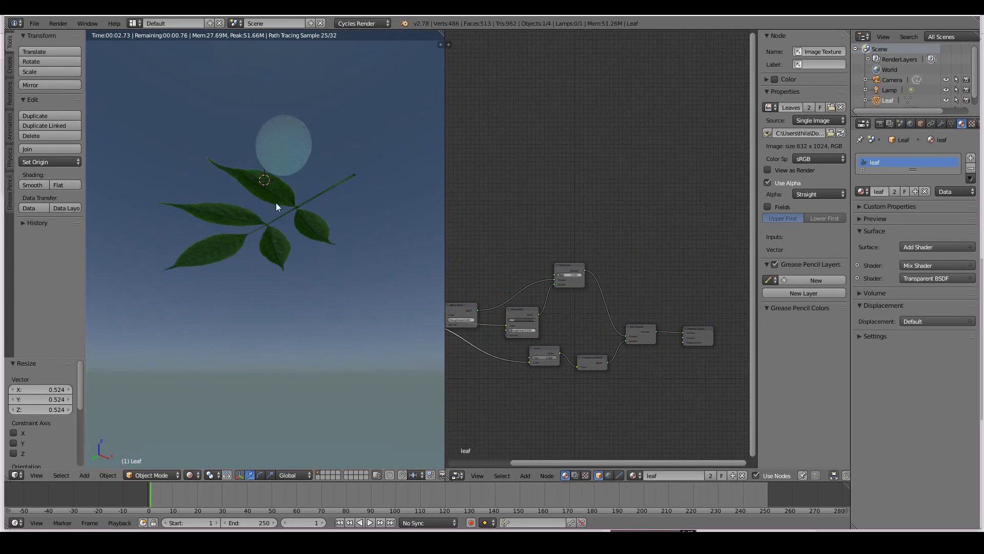
pyautogui.hotkey('shift', 'a')
pyautogui.moveTo(574, 226)
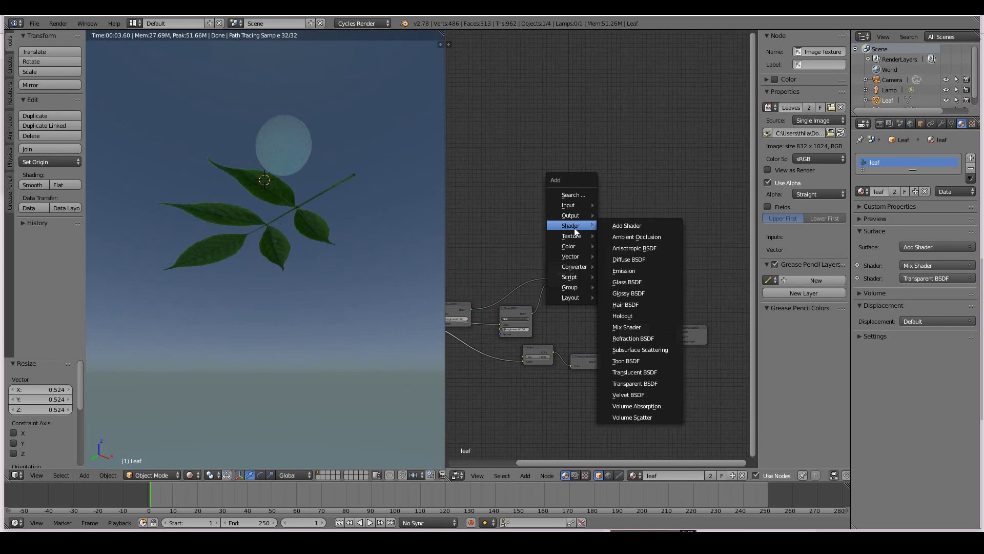
pyautogui.click(631, 326)
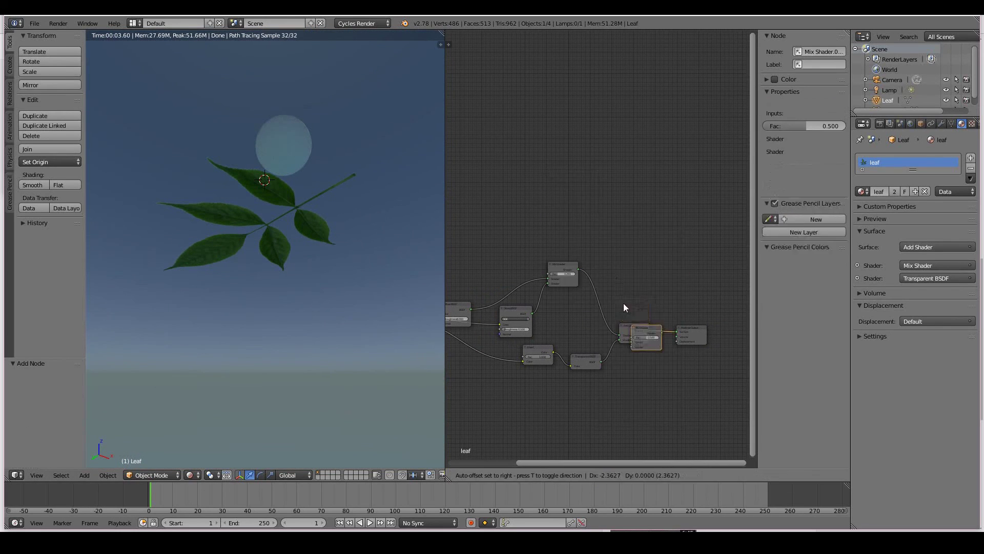
pyautogui.click(609, 281)
pyautogui.moveTo(609, 281); pyautogui.dragTo(638, 275)
# Step: Move the Add Shader and Material Output nodes together away from the second Mix Shader to make room
pyautogui.scroll(-1, 583, 320)
pyautogui.click(658, 319)
pyautogui.keyDown('shift'); pyautogui.click(707, 323); pyautogui.keyUp('shift')
pyautogui.moveTo(654, 333); pyautogui.dragTo(687, 340)
# Step: Add a Translucent BSDF, link it to the second Mix Shader's free shader input, and feed its color from the Image Texture's Color output
pyautogui.hotkey('shift', 'a')
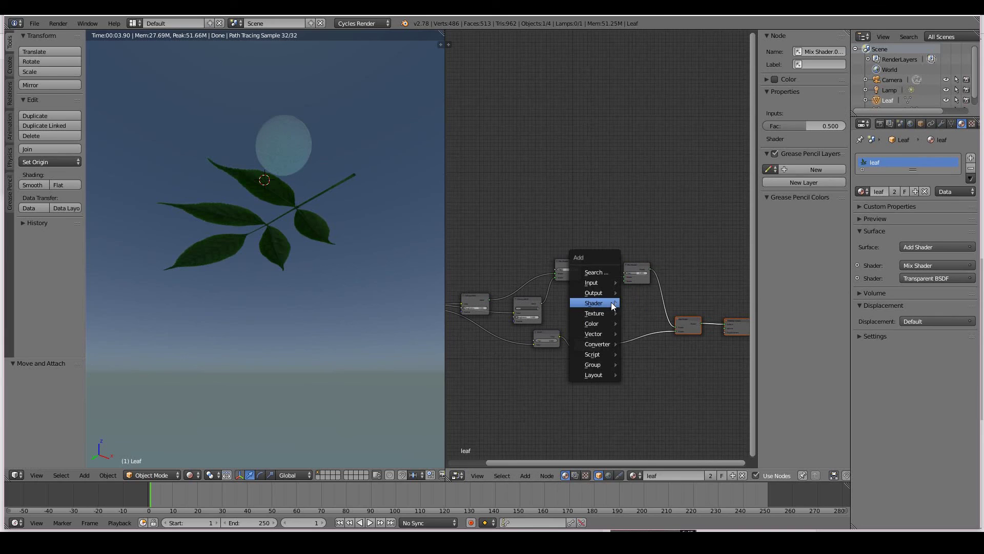
pyautogui.moveTo(612, 306)
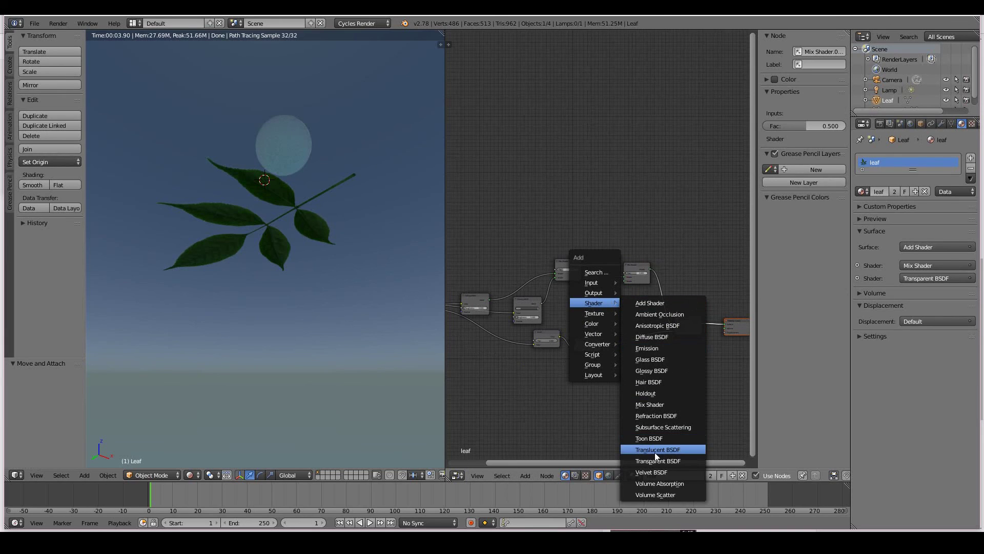
pyautogui.click(655, 449)
pyautogui.click(590, 301)
pyautogui.moveTo(606, 294); pyautogui.dragTo(626, 285)
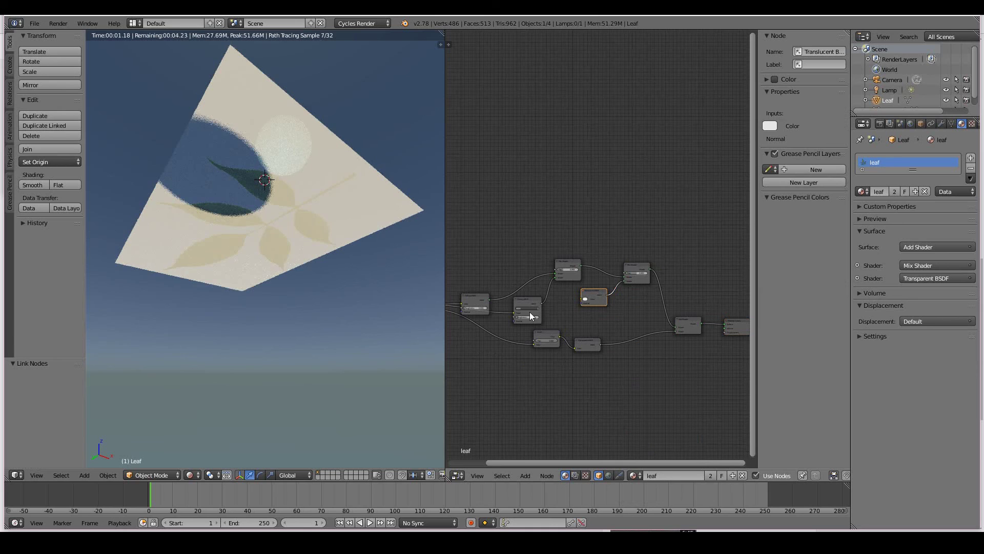
pyautogui.keyDown('ctrl'); pyautogui.hscroll(-3, 504, 305); pyautogui.keyUp('ctrl')
pyautogui.moveTo(469, 309); pyautogui.dragTo(623, 303)
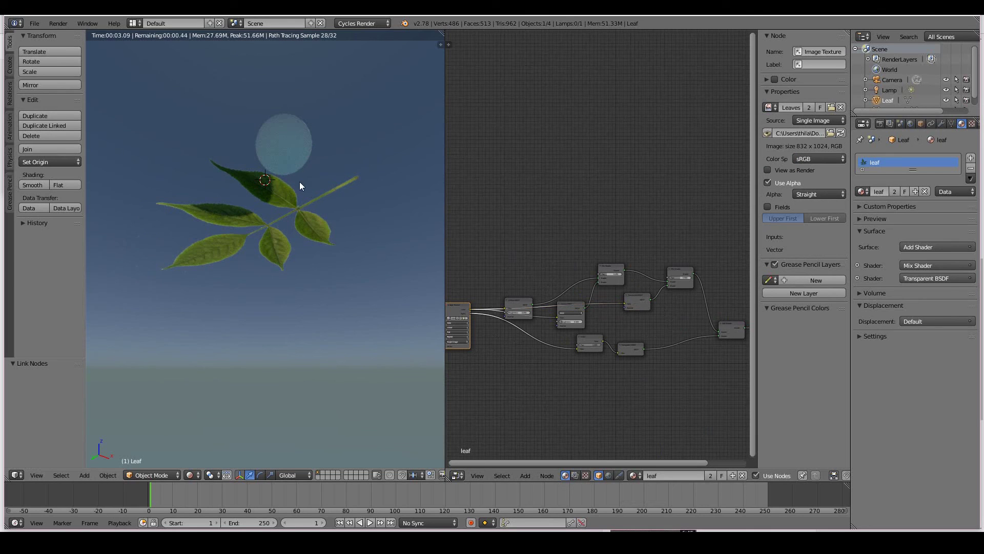
# Step: Link the first Mix Shader straight to the Add Shader to compare the leaf without translucency, and relink the second Mix Shader
pyautogui.keyDown('ctrl'); pyautogui.hscroll(2, 615, 307); pyautogui.keyUp('ctrl')
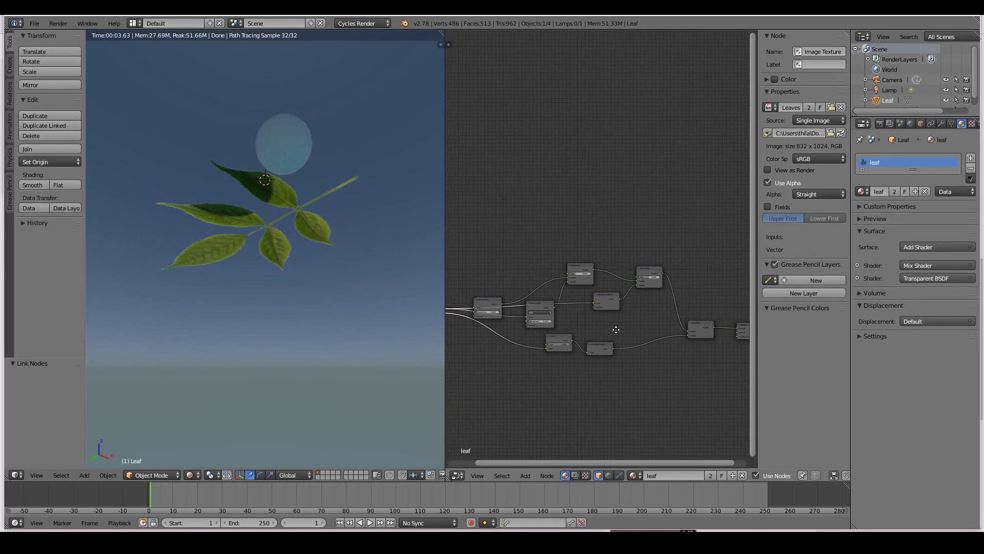
pyautogui.moveTo(586, 270); pyautogui.dragTo(680, 330)
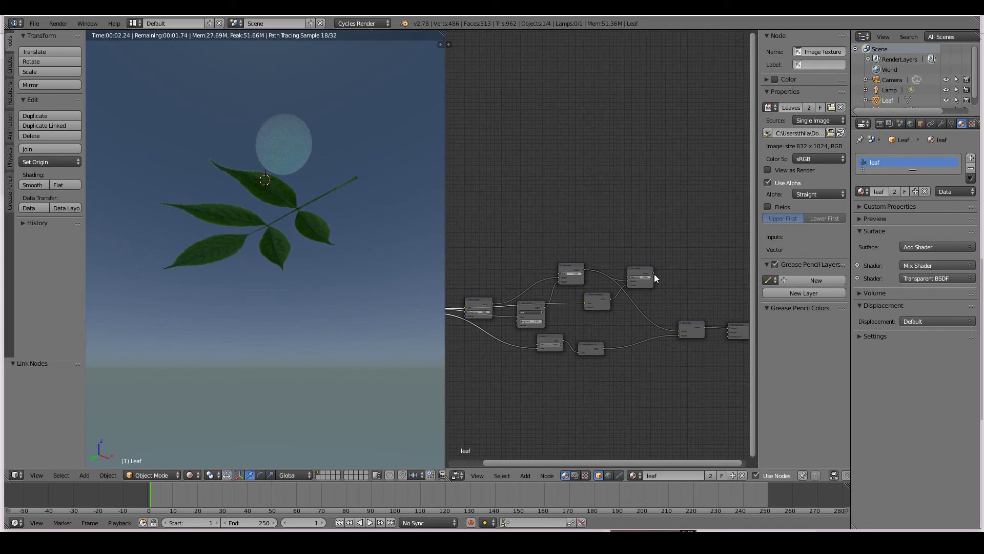
pyautogui.moveTo(655, 275); pyautogui.dragTo(678, 331)
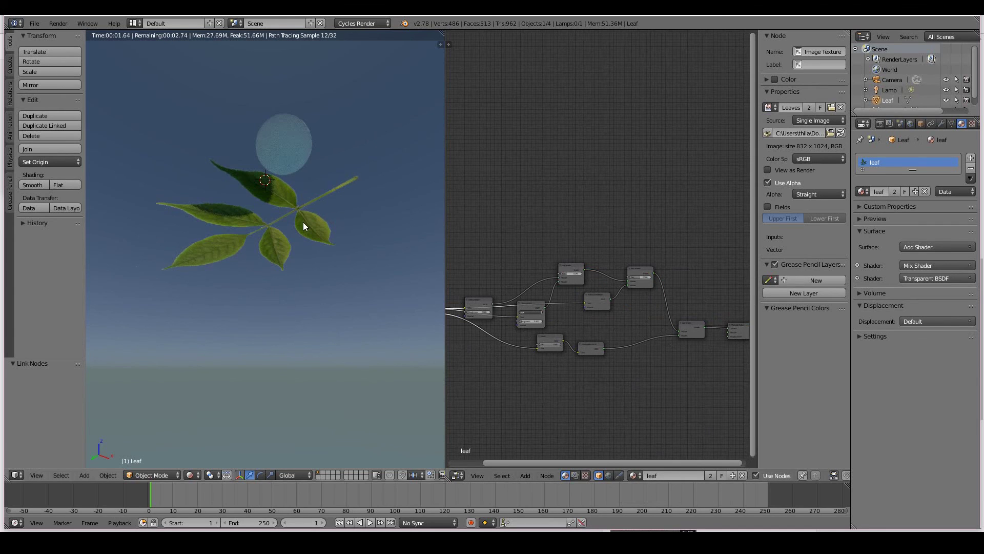
# Step: Delete the test sphere above the leaf
pyautogui.press('Delete')
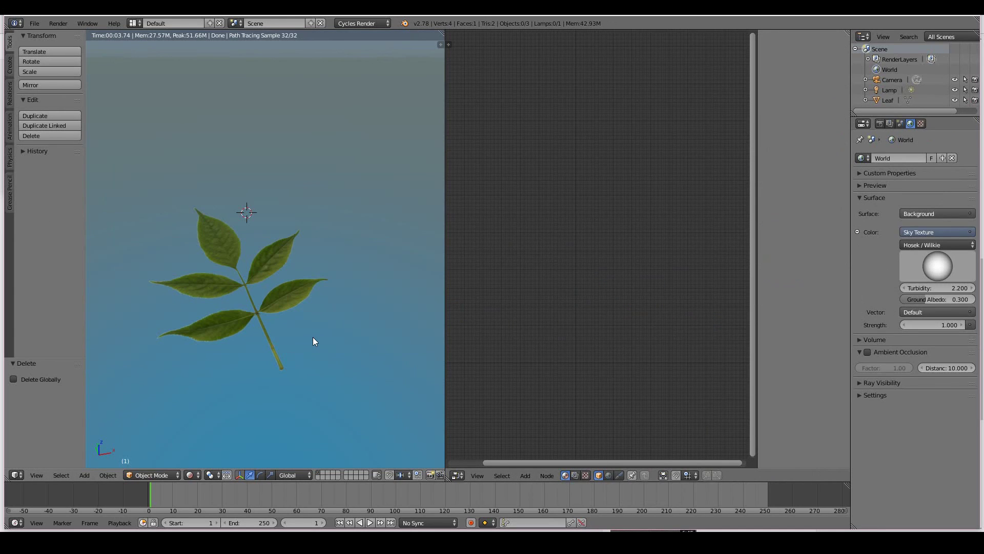